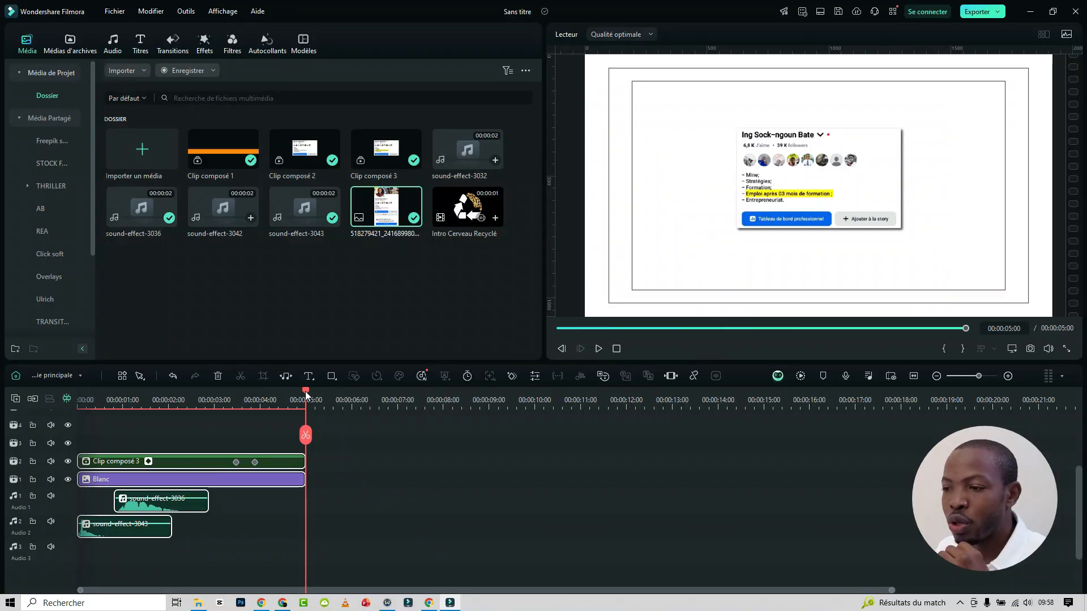
- Switch to the browser and select the description line of the YouTube channel as an example of highlighted text
{"action": "left_click_drag", "start_coordinate": [305, 393], "coordinate": [76, 397]}
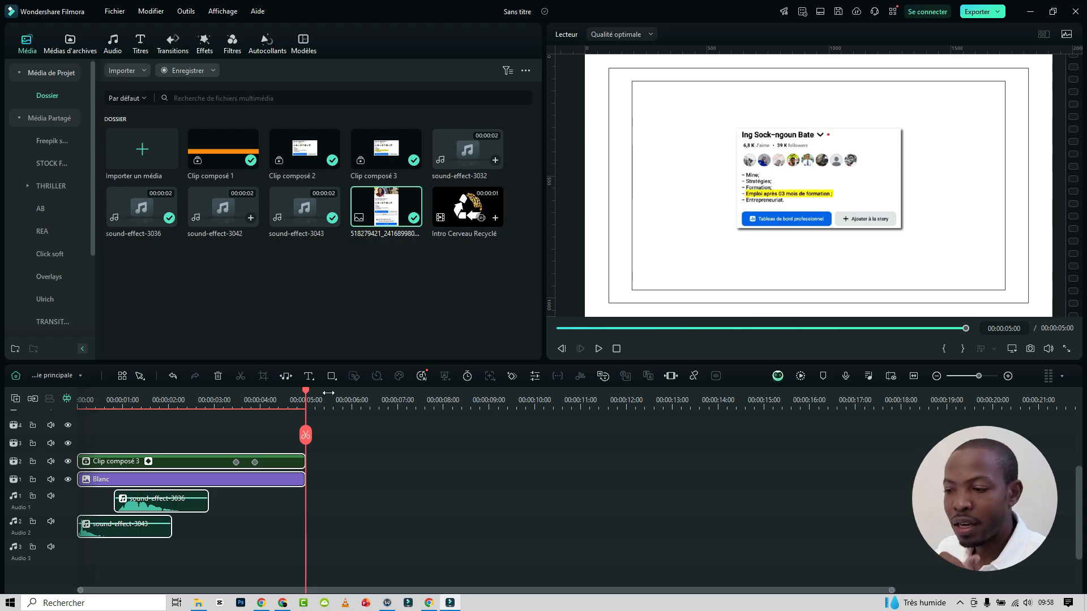
{"action": "left_click", "coordinate": [283, 604]}
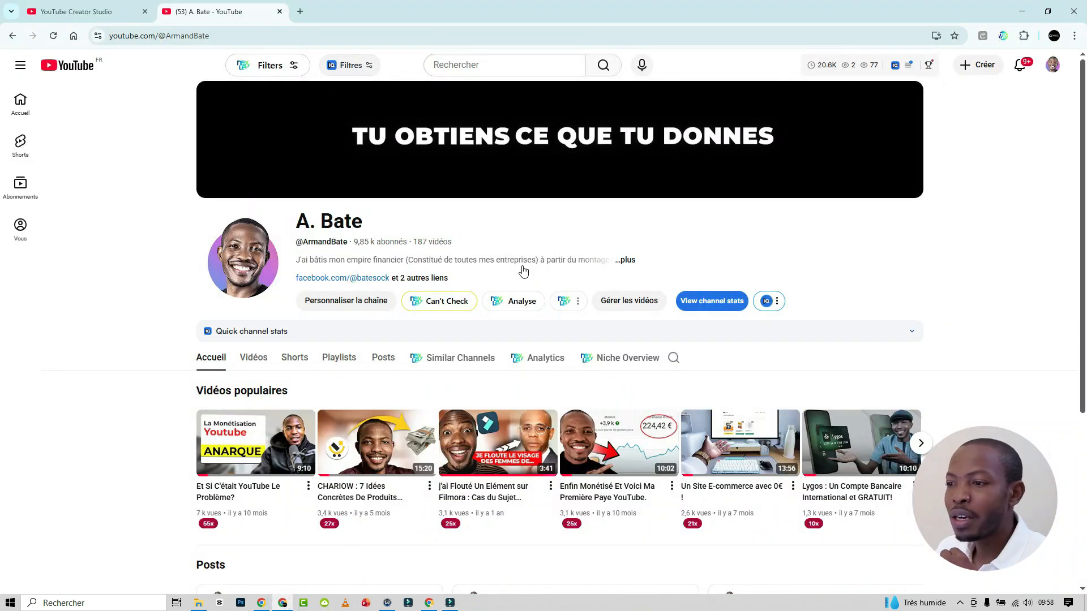
{"action": "left_click_drag", "start_coordinate": [295, 264], "coordinate": [609, 266]}
{"action": "left_click", "coordinate": [298, 267]}
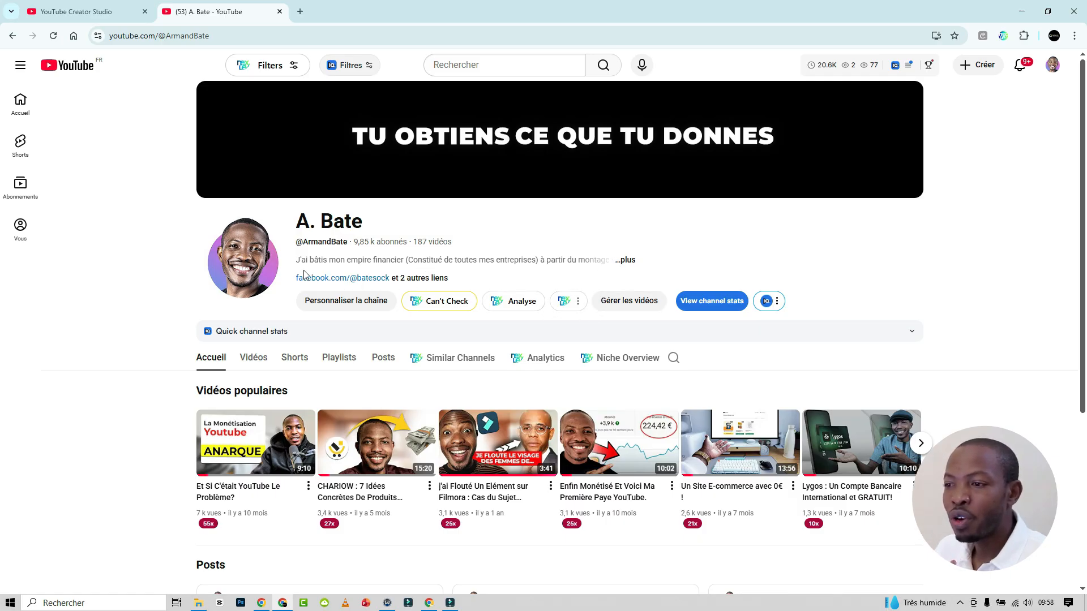
{"action": "left_click_drag", "start_coordinate": [295, 262], "coordinate": [615, 264]}
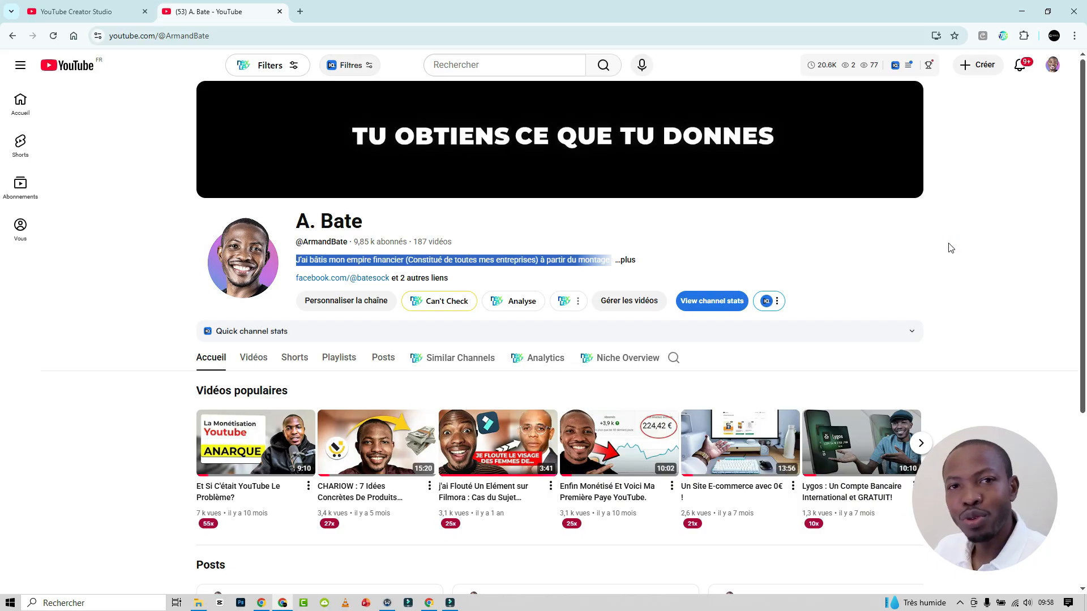
- Switch back to Filmora and scrub through the finished example to examine its highlight animation, clips and keyframes
{"action": "left_click", "coordinate": [450, 603]}
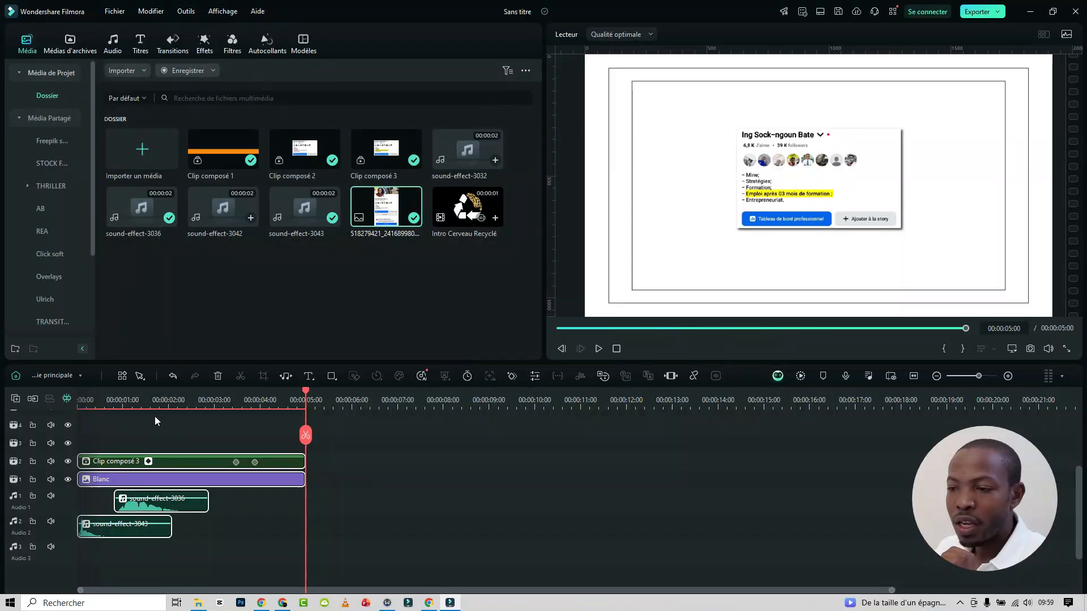
{"action": "left_click", "coordinate": [162, 398]}
{"action": "left_click_drag", "start_coordinate": [162, 398], "coordinate": [135, 403]}
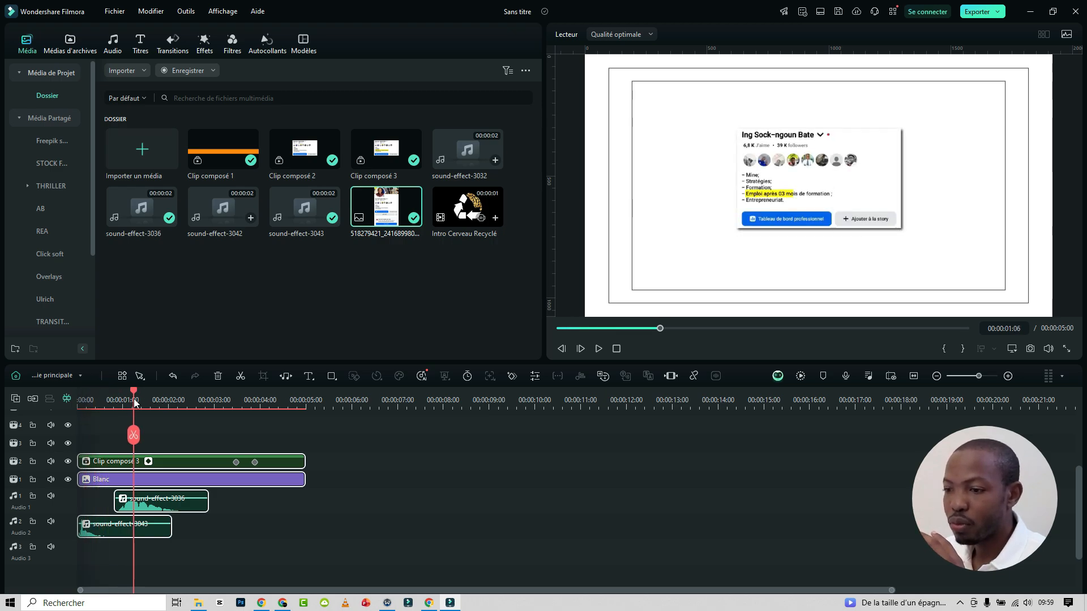
{"action": "left_click_drag", "start_coordinate": [219, 514], "coordinate": [152, 542]}
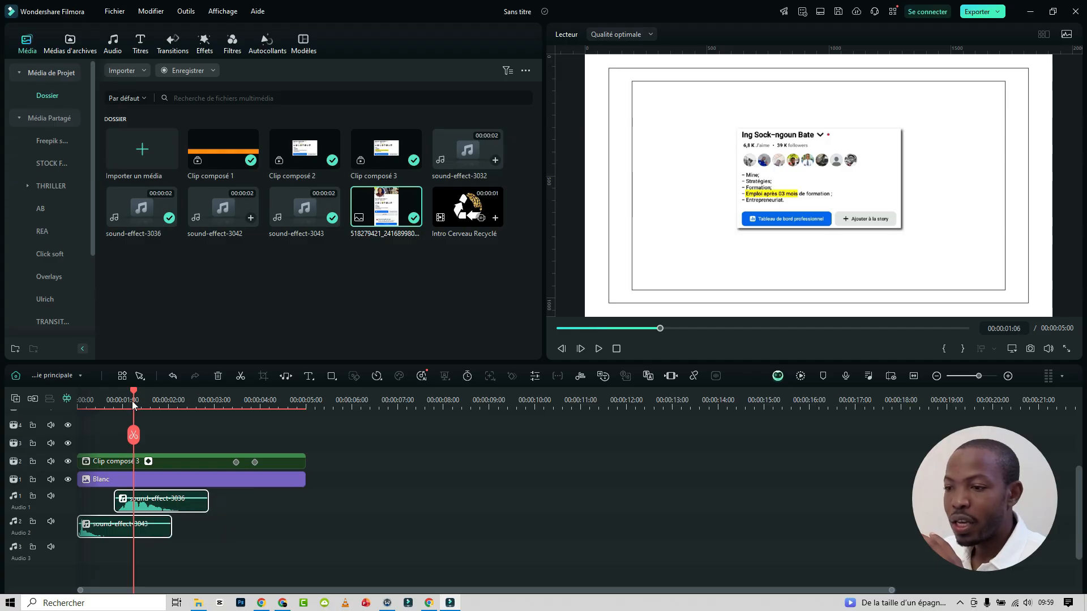
{"action": "left_click", "coordinate": [193, 483]}
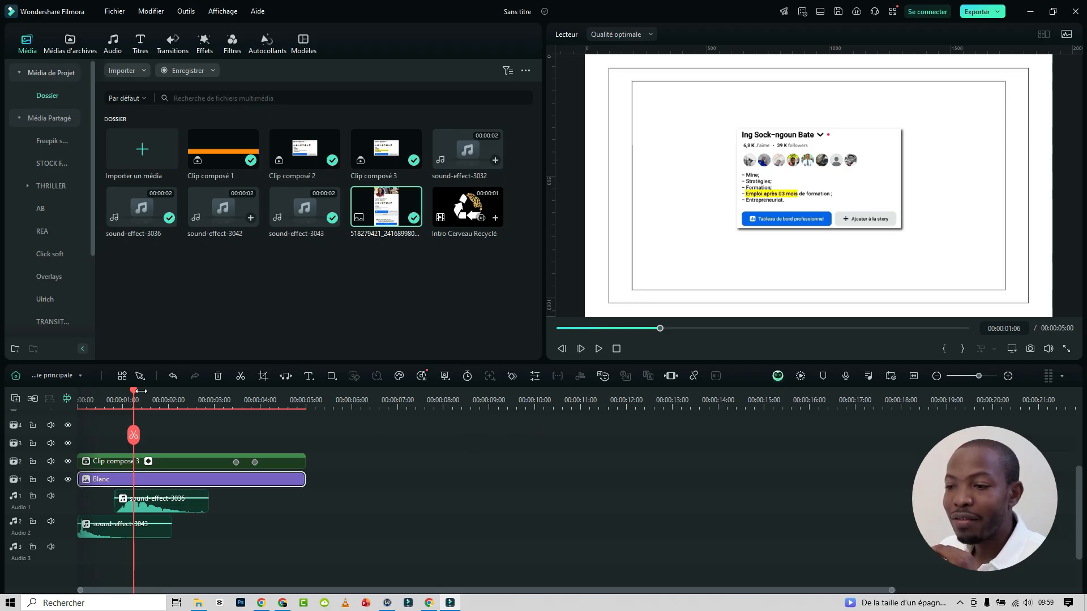
{"action": "left_click_drag", "start_coordinate": [136, 398], "coordinate": [255, 399]}
{"action": "left_click", "coordinate": [238, 465]}
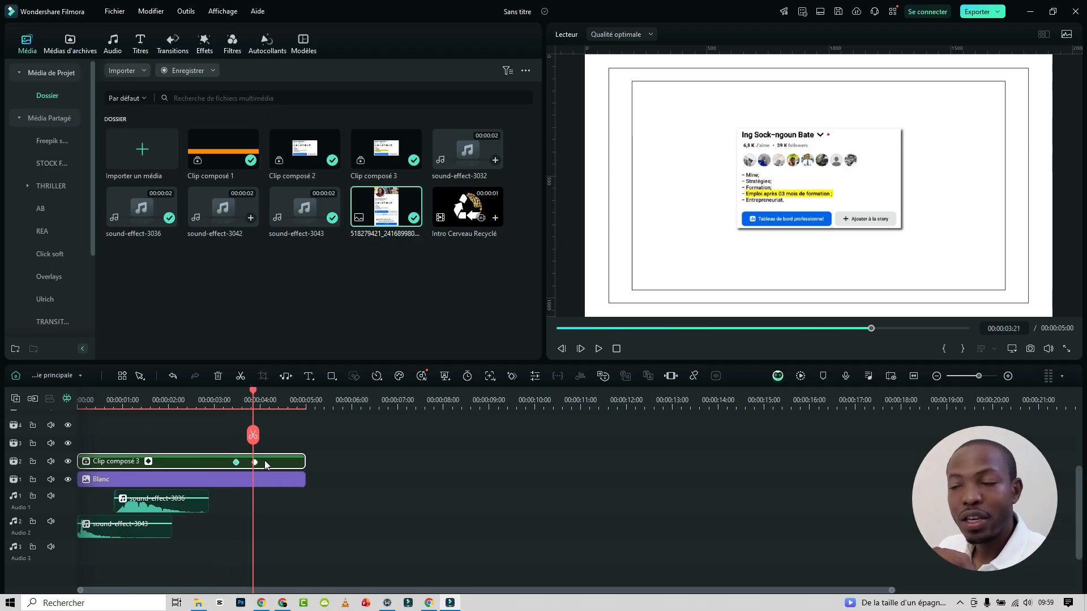
{"action": "left_click", "coordinate": [231, 398]}
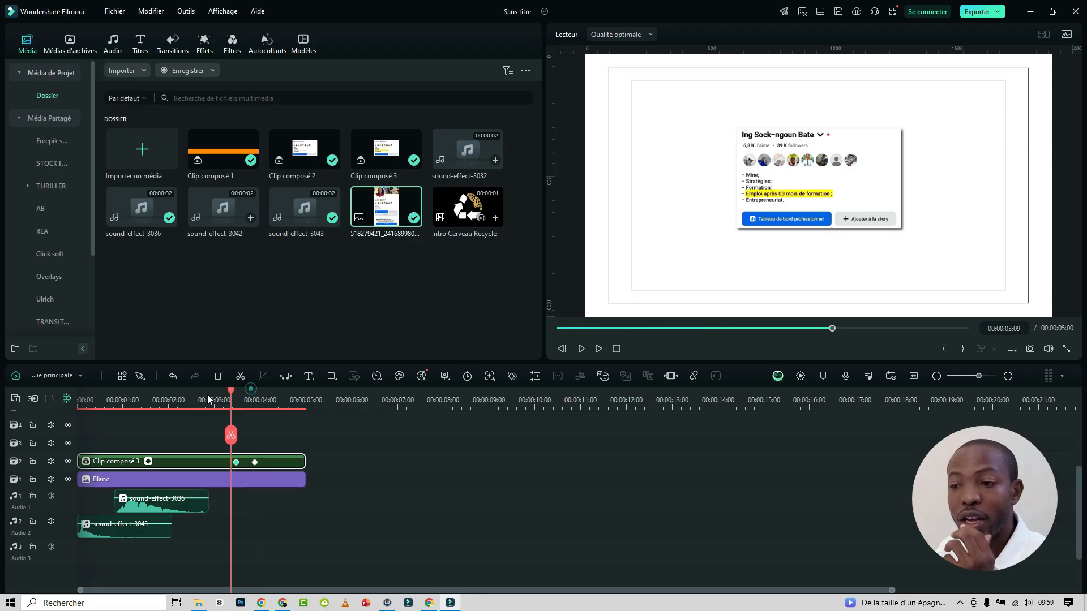
- Add a Blanc background clip at 00:00:05:23 on the timeline and place the Facebook page screenshot on the track above it
{"action": "left_click_drag", "start_coordinate": [207, 396], "coordinate": [349, 391]}
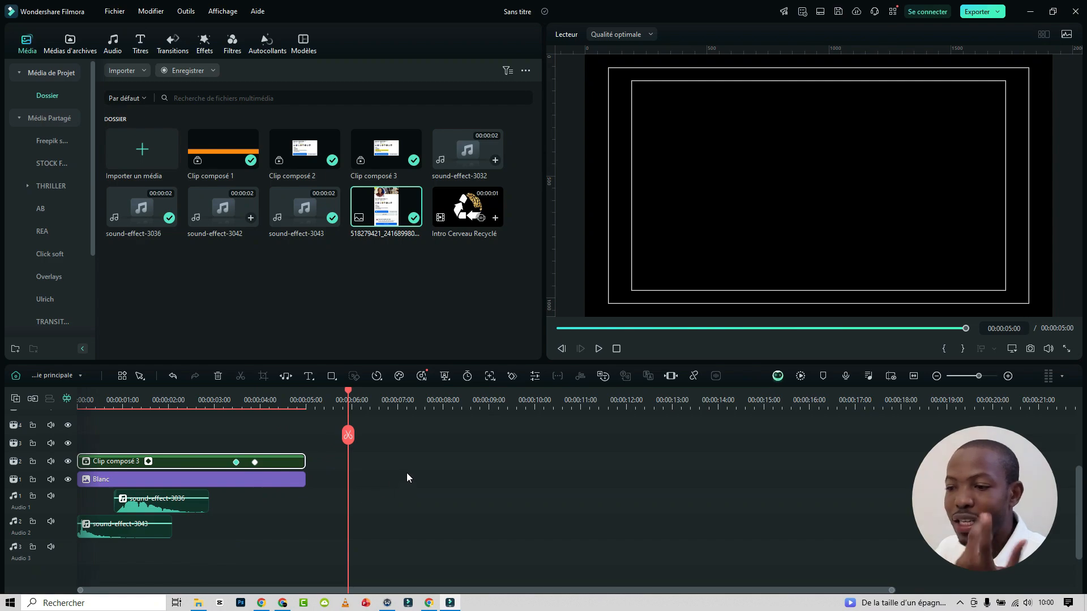
{"action": "left_click", "coordinate": [60, 46]}
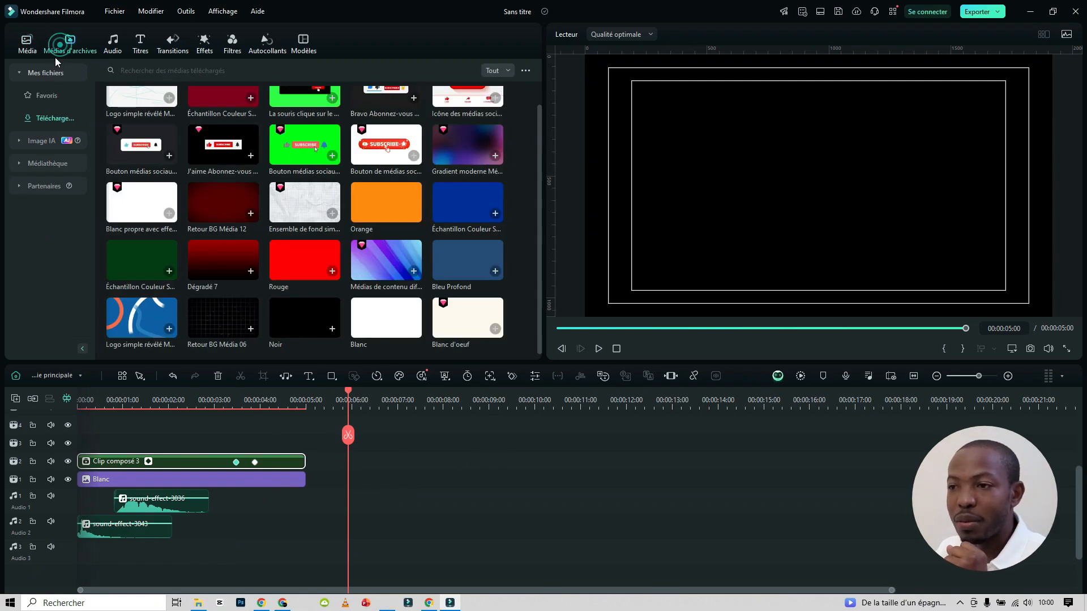
{"action": "left_click_drag", "start_coordinate": [369, 311], "coordinate": [349, 527]}
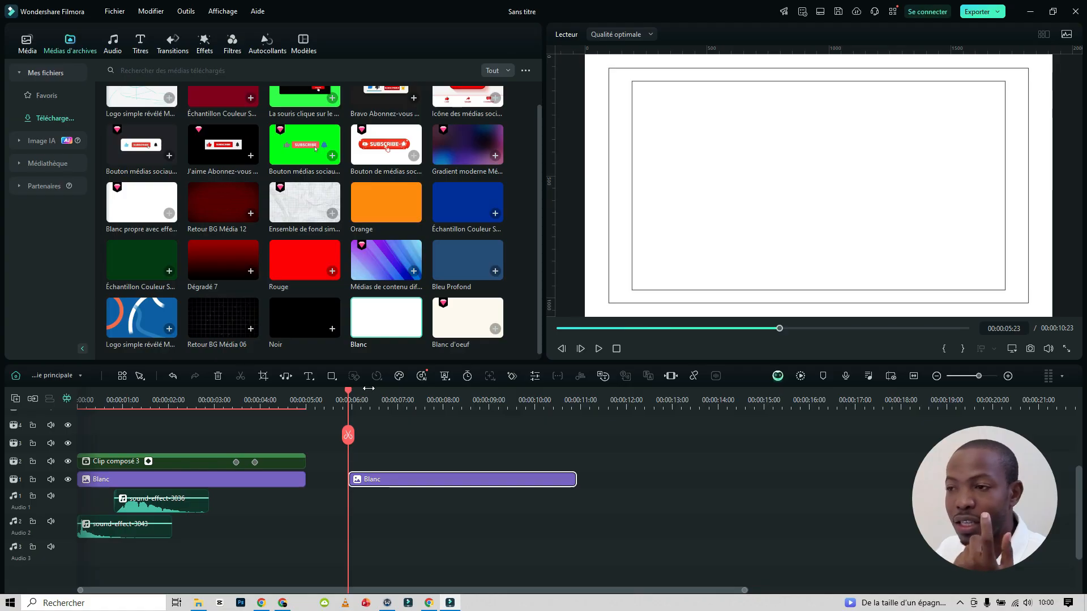
{"action": "left_click", "coordinate": [27, 44]}
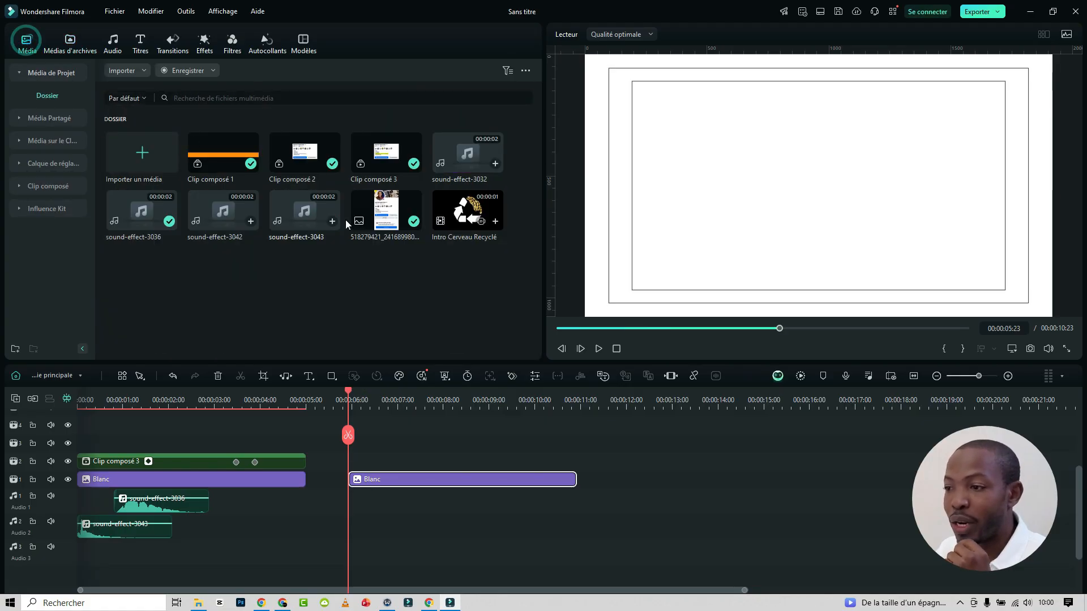
{"action": "left_click_drag", "start_coordinate": [388, 222], "coordinate": [359, 467]}
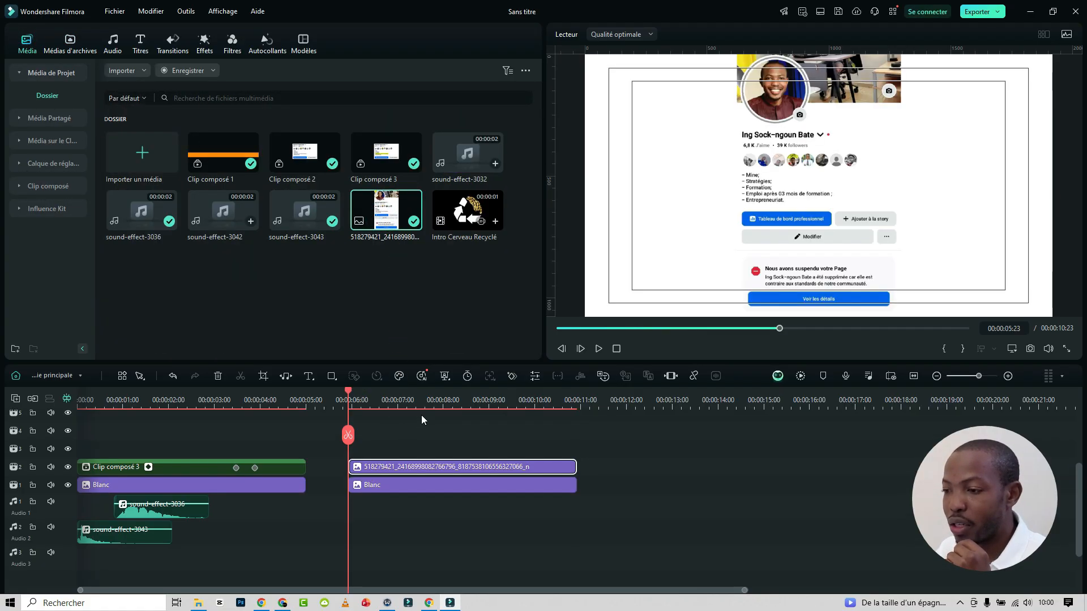
- Apply a rectangle mask to the screenshot, 66.67% wide and 40.62% high, framing the page name down to the blue button row
{"action": "left_click", "coordinate": [436, 399]}
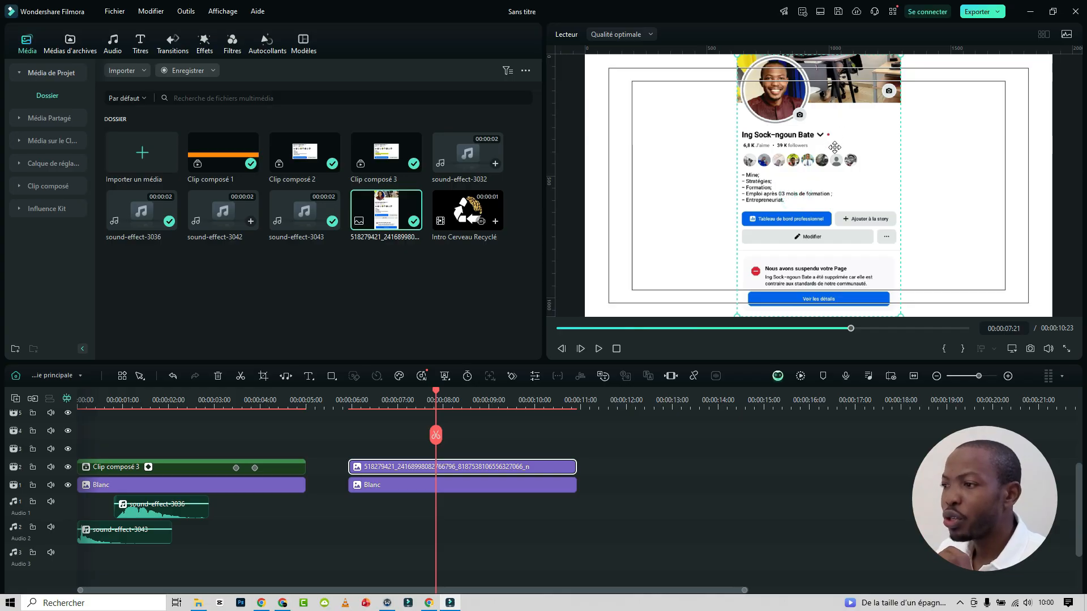
{"action": "double_click", "coordinate": [806, 186]}
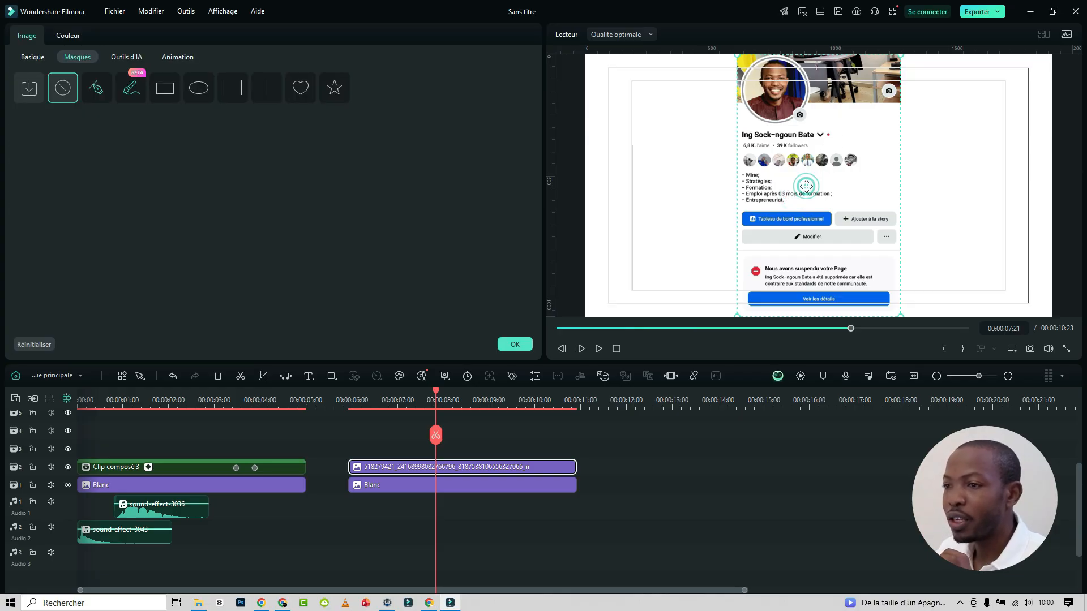
{"action": "left_click", "coordinate": [75, 58]}
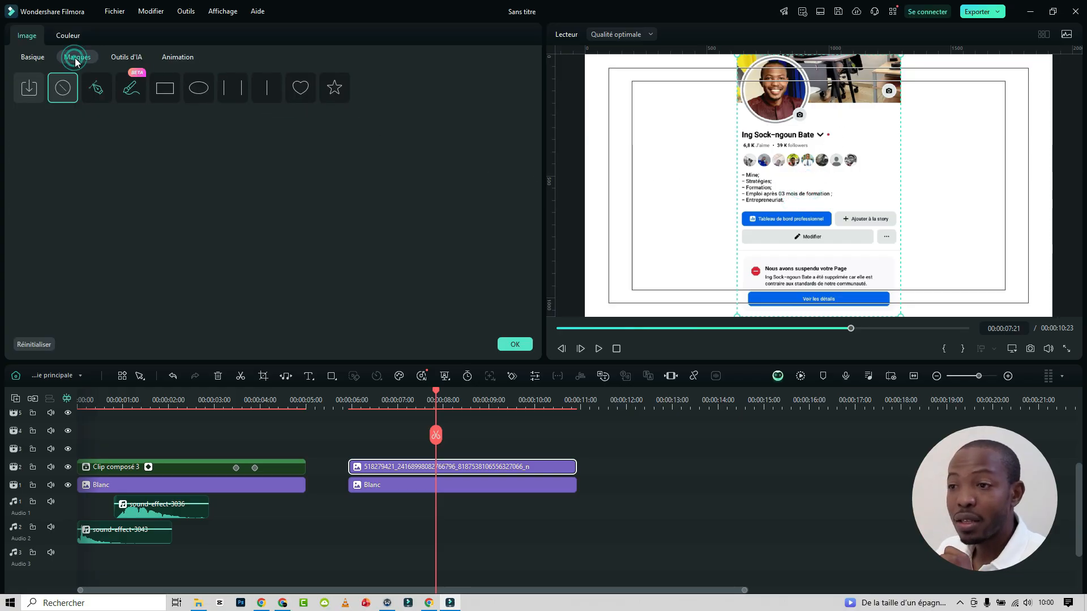
{"action": "left_click", "coordinate": [162, 90]}
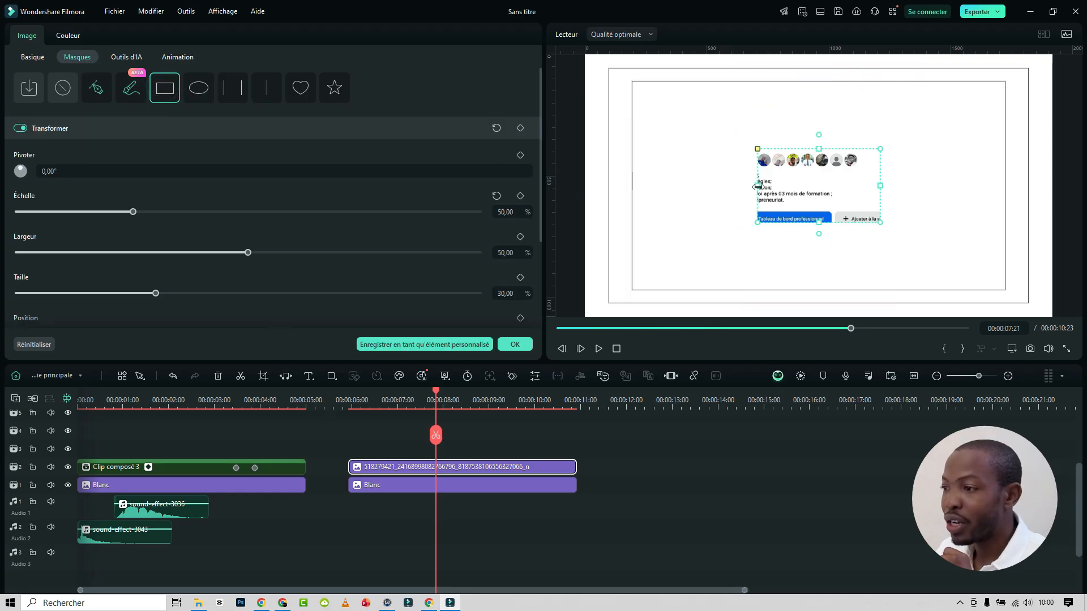
{"action": "left_click_drag", "start_coordinate": [758, 187], "coordinate": [737, 187]}
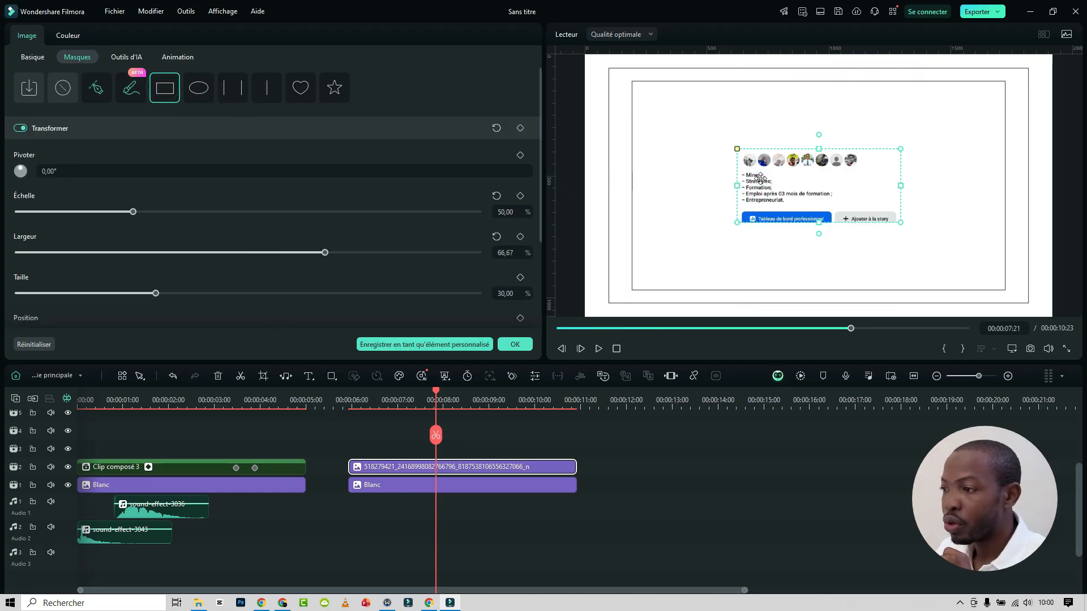
{"action": "left_click_drag", "start_coordinate": [820, 149], "coordinate": [825, 126]}
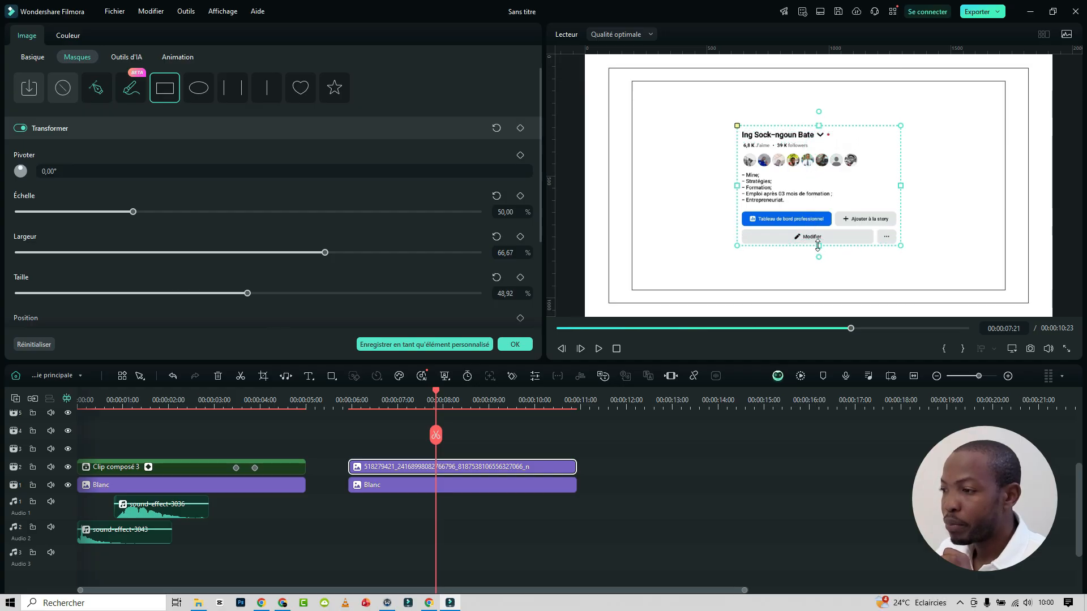
{"action": "left_click_drag", "start_coordinate": [817, 245], "coordinate": [822, 200]}
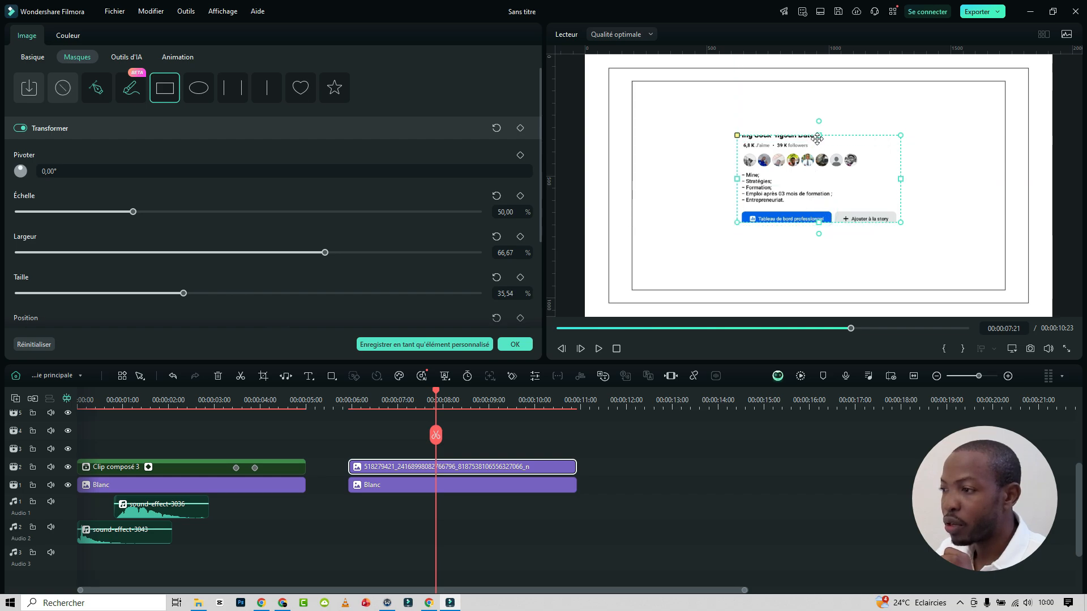
{"action": "left_click_drag", "start_coordinate": [819, 134], "coordinate": [820, 128]}
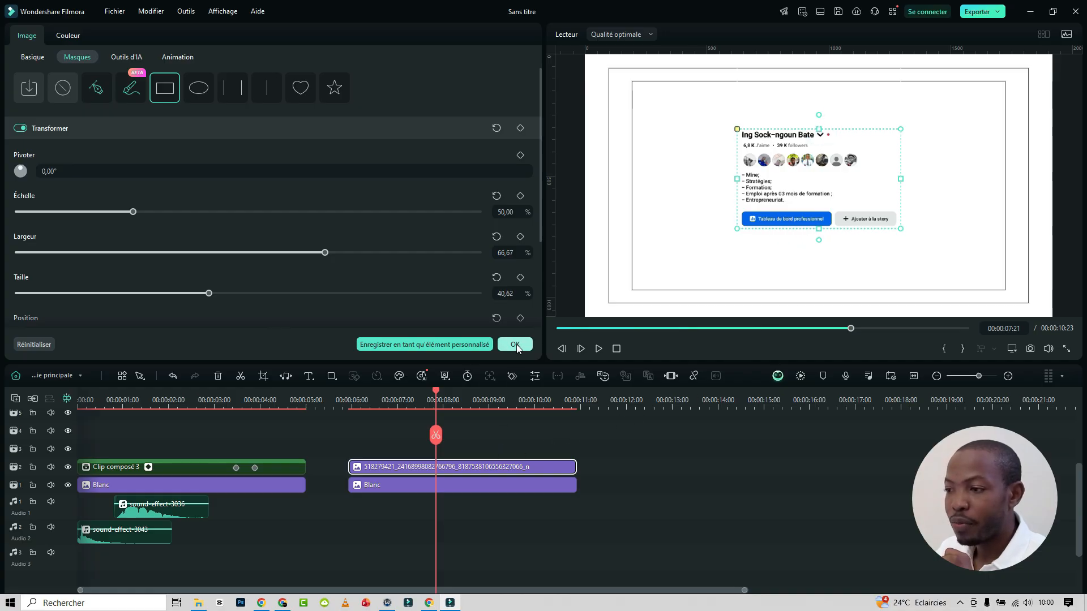
{"action": "left_click", "coordinate": [516, 344]}
- Round the corners of the screenshot's rectangle mask with a radius of 5%
{"action": "double_click", "coordinate": [518, 461]}
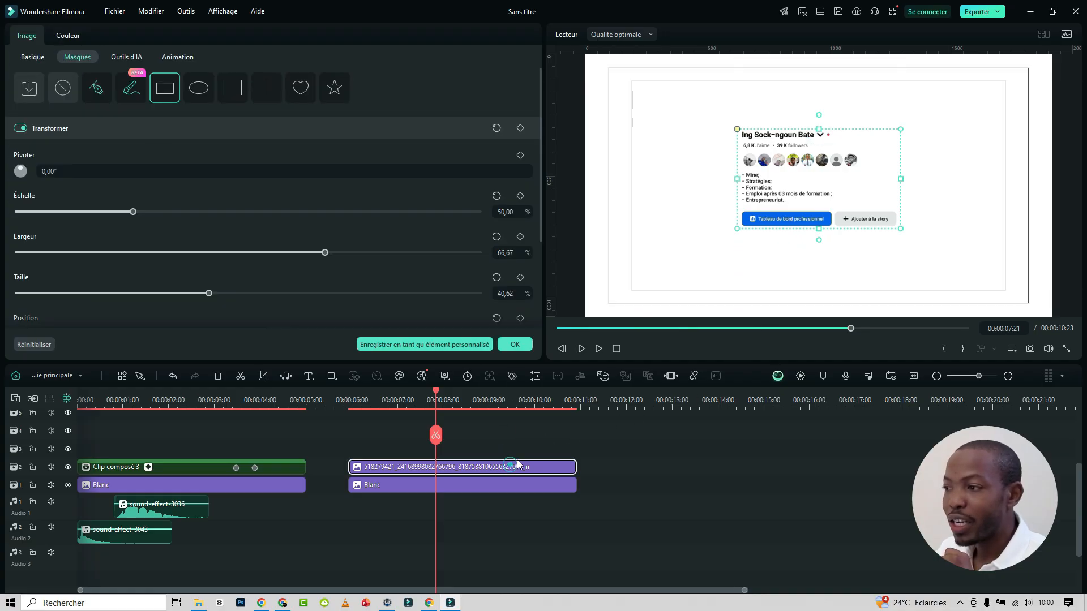
{"action": "scroll", "coordinate": [411, 274], "scroll_direction": "down", "scroll_amount": 3}
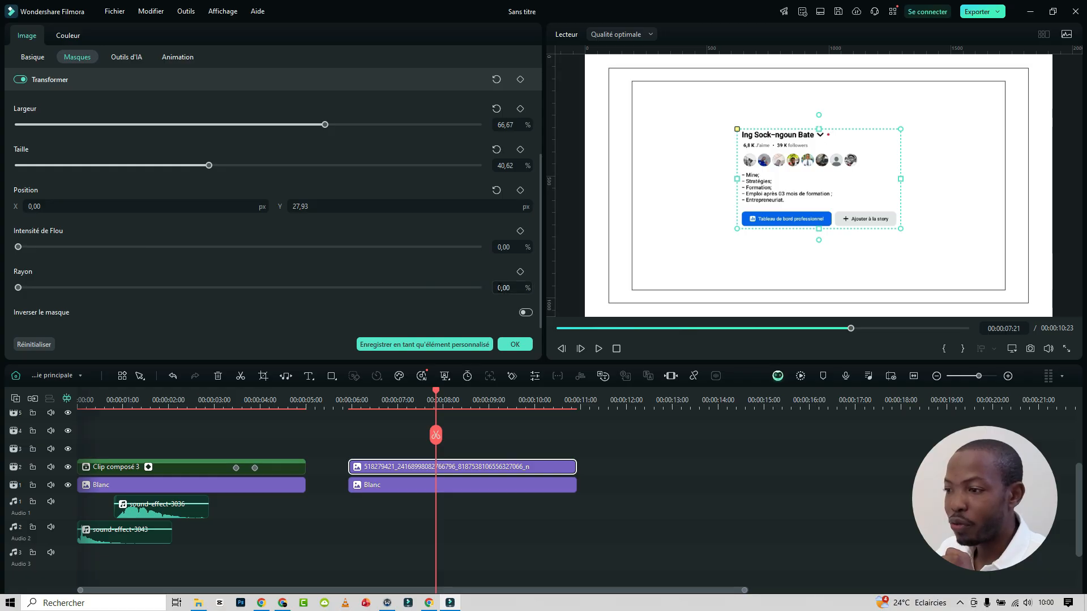
{"action": "left_click", "coordinate": [499, 288]}
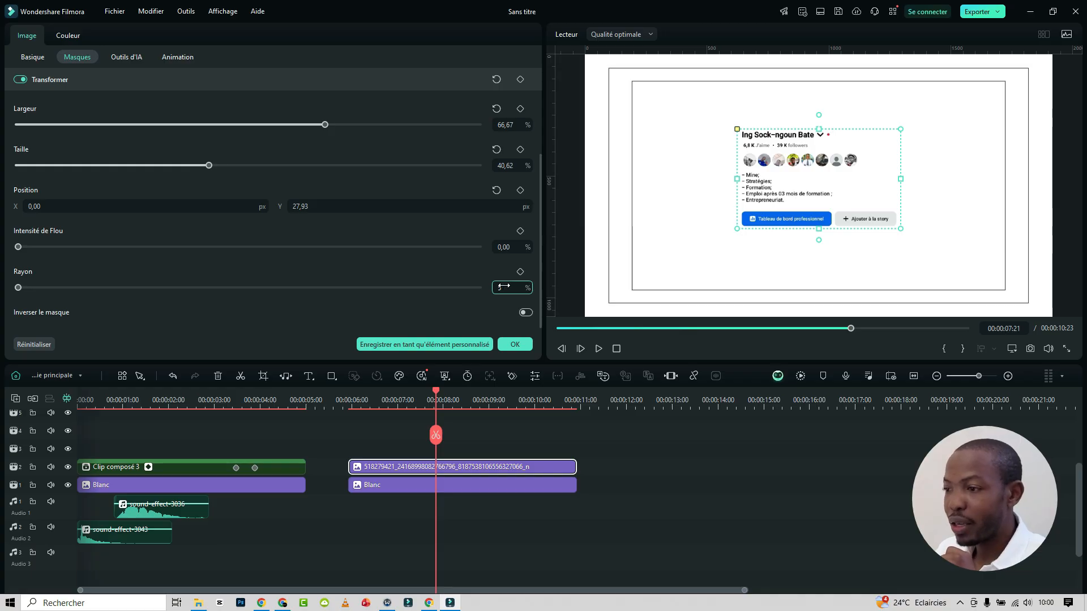
{"action": "type", "text": "5"}
{"action": "left_click", "coordinate": [514, 341]}
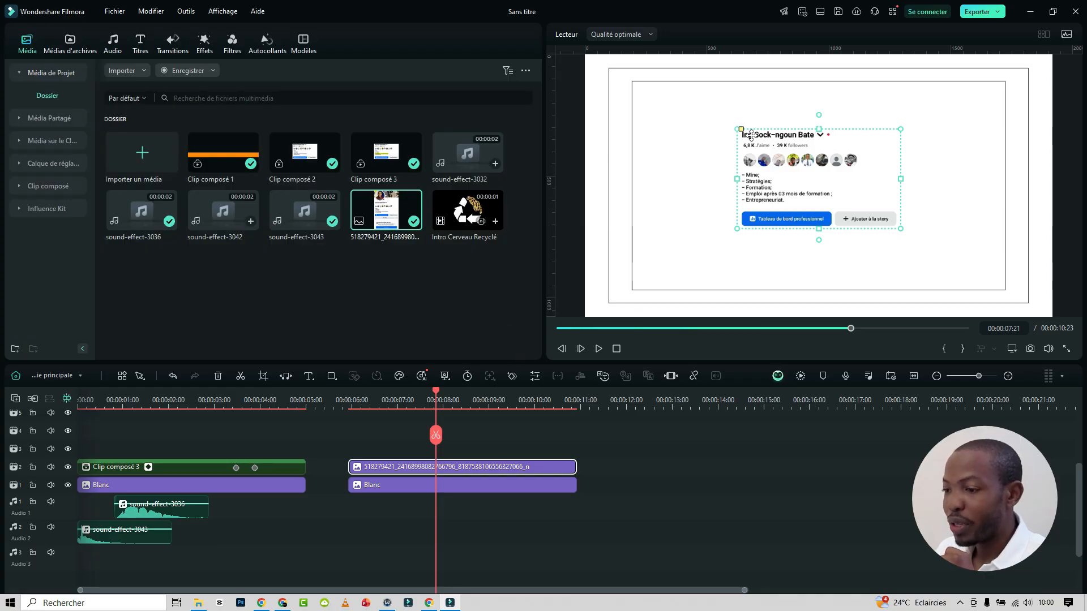
- Turn on the drop shadow for the masked screenshot, try the Doux type, and choose the Projection type
{"action": "left_click", "coordinate": [751, 155]}
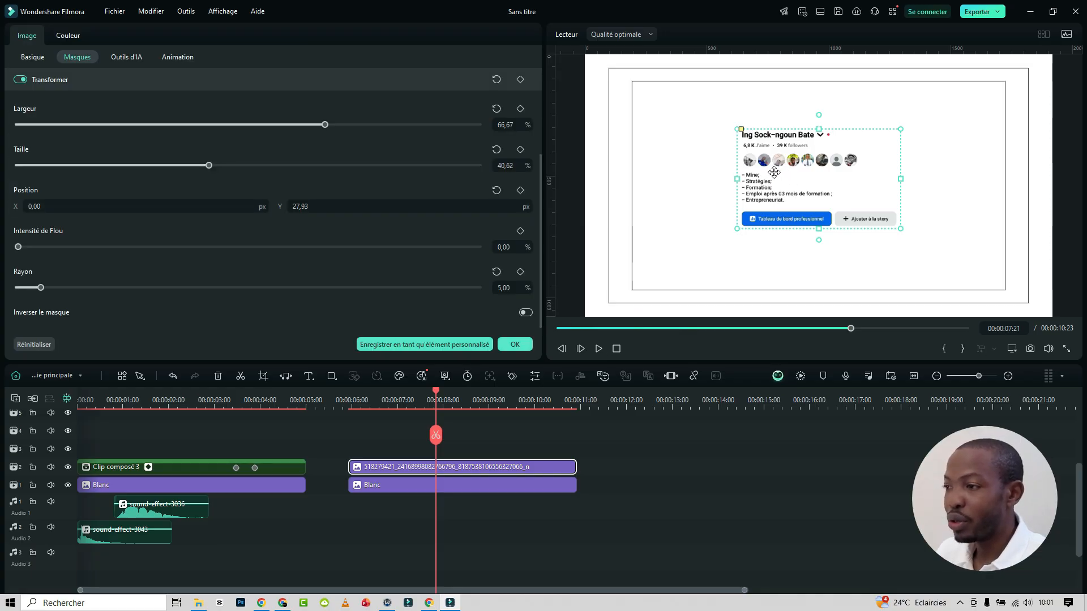
{"action": "left_click", "coordinate": [748, 114]}
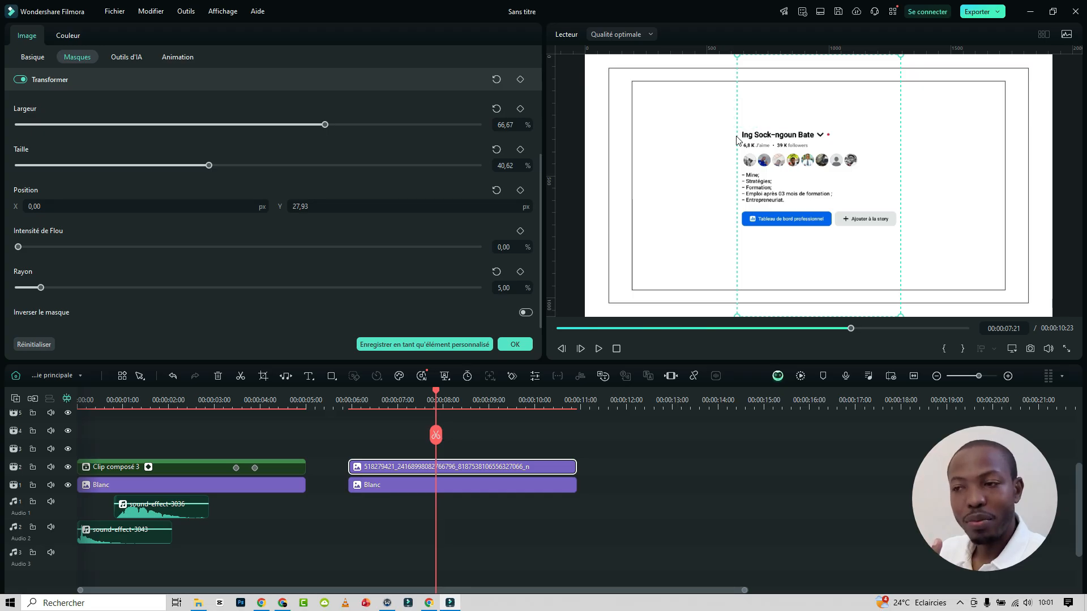
{"action": "left_click", "coordinate": [36, 59]}
{"action": "scroll", "coordinate": [237, 240], "scroll_direction": "down", "scroll_amount": 5}
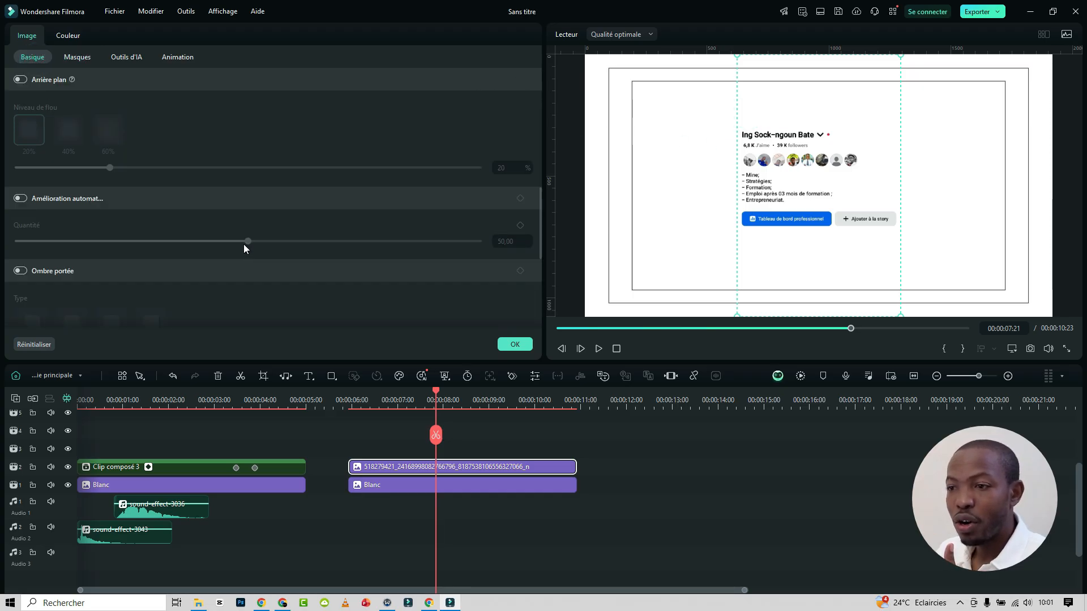
{"action": "scroll", "coordinate": [215, 250], "scroll_direction": "down", "scroll_amount": 1}
{"action": "left_click", "coordinate": [24, 136]}
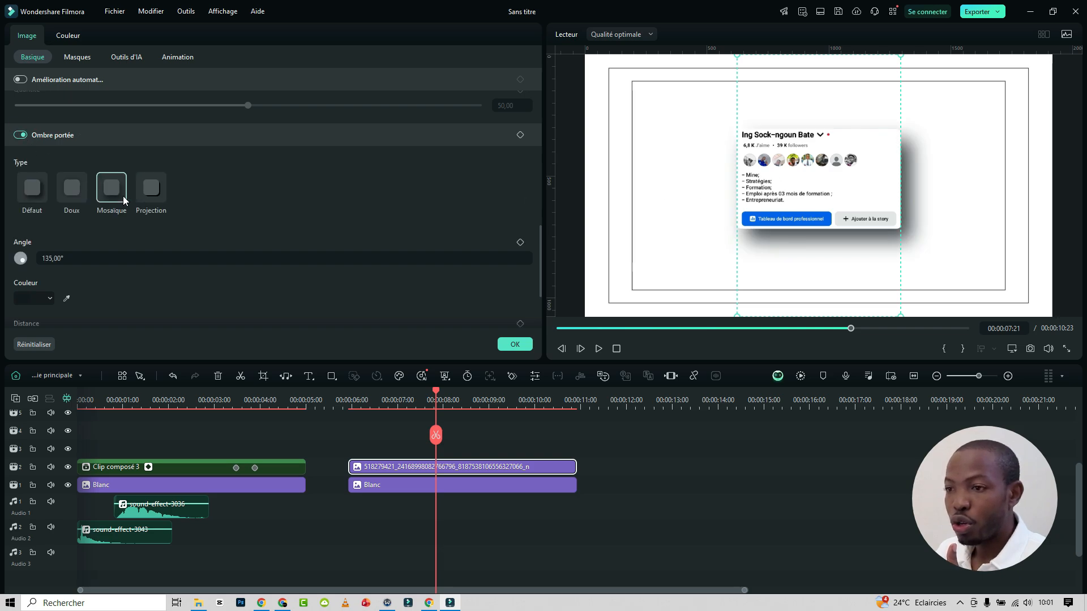
{"action": "left_click", "coordinate": [71, 189]}
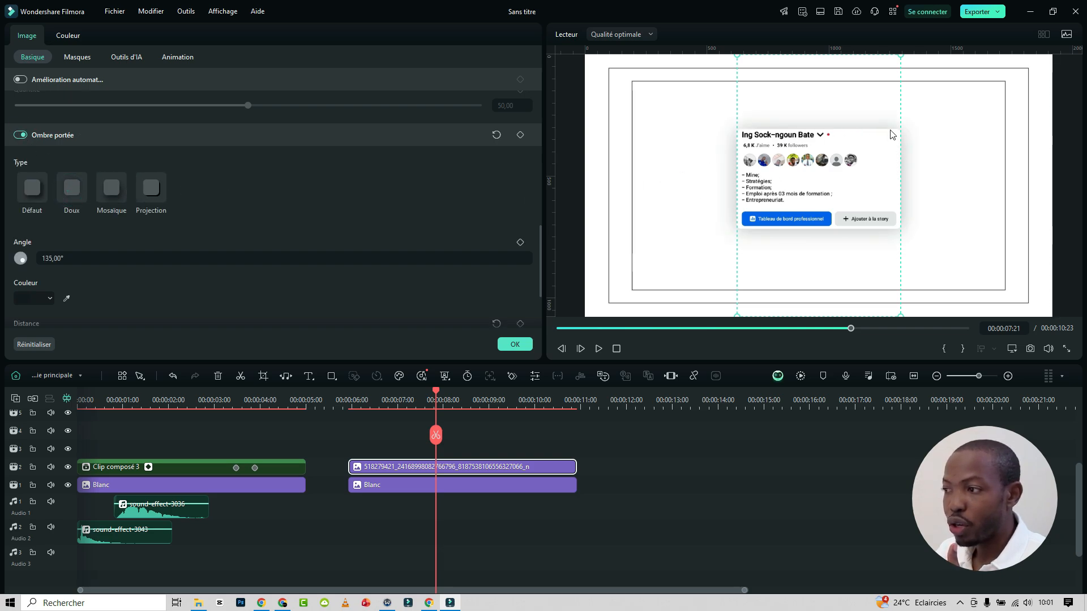
{"action": "left_click", "coordinate": [1010, 165]}
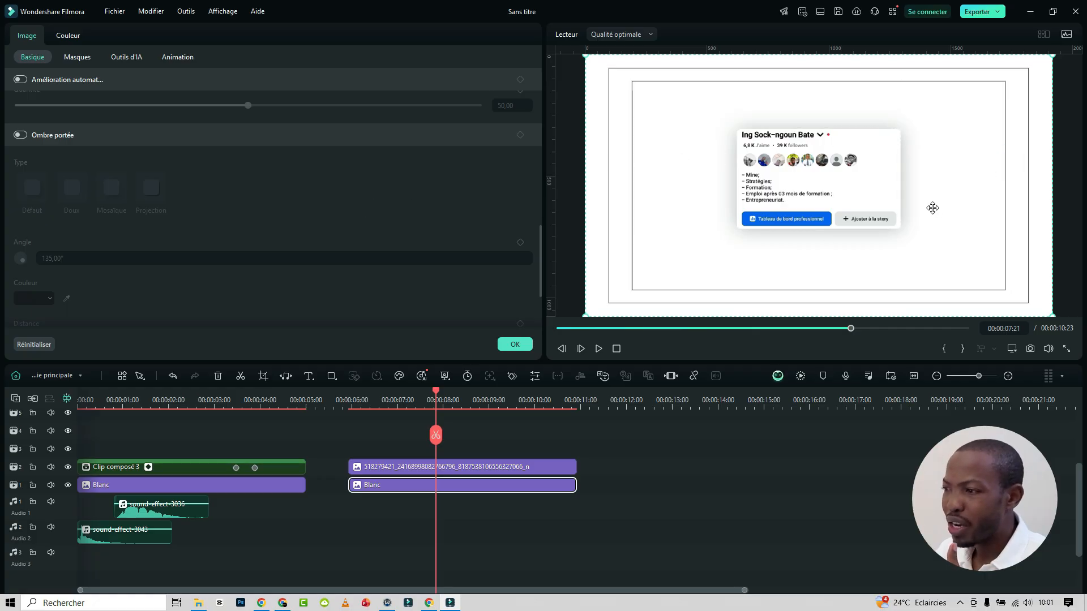
{"action": "left_click", "coordinate": [886, 187]}
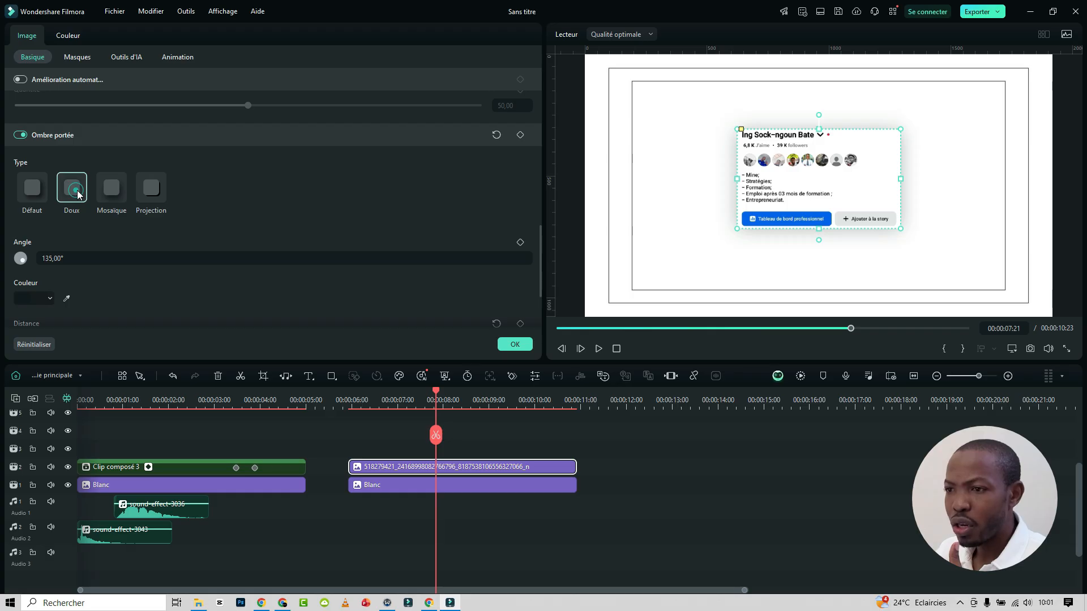
{"action": "left_click", "coordinate": [152, 194]}
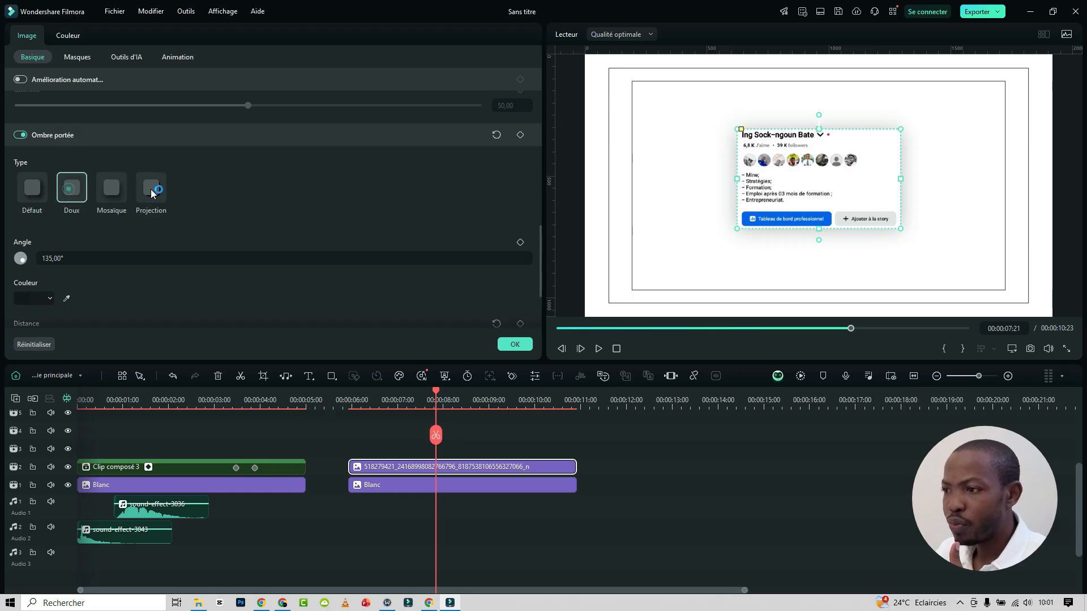
- Set the screenshot's drop shadow to black with 4% distance, 5% blur and 6% opacity, and confirm the settings
{"action": "left_click_drag", "start_coordinate": [542, 238], "coordinate": [540, 281]}
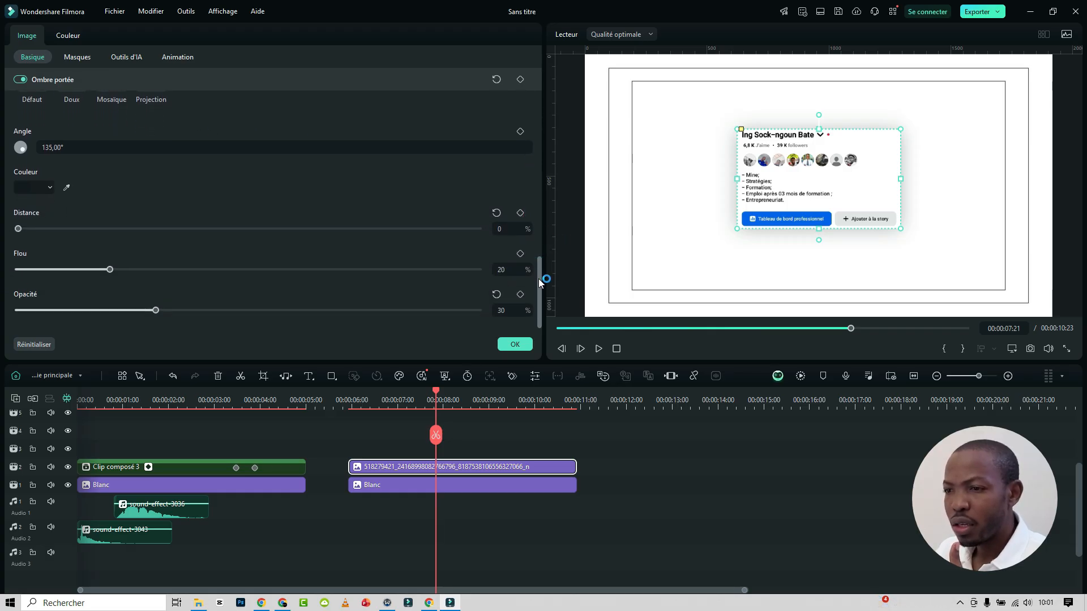
{"action": "left_click", "coordinate": [50, 187]}
{"action": "left_click", "coordinate": [22, 277]}
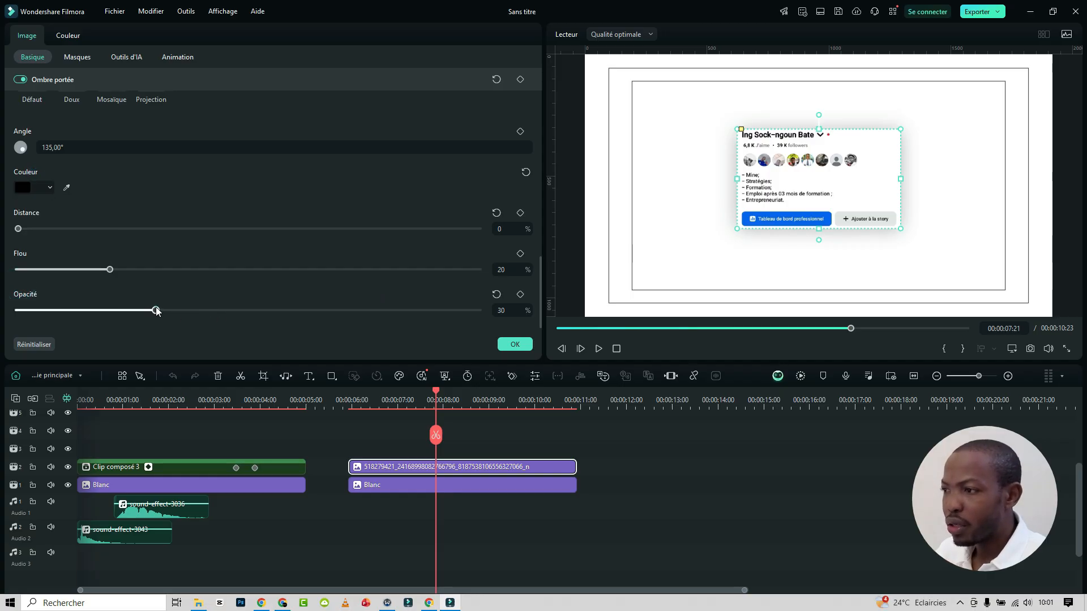
{"action": "left_click_drag", "start_coordinate": [155, 309], "coordinate": [52, 315]}
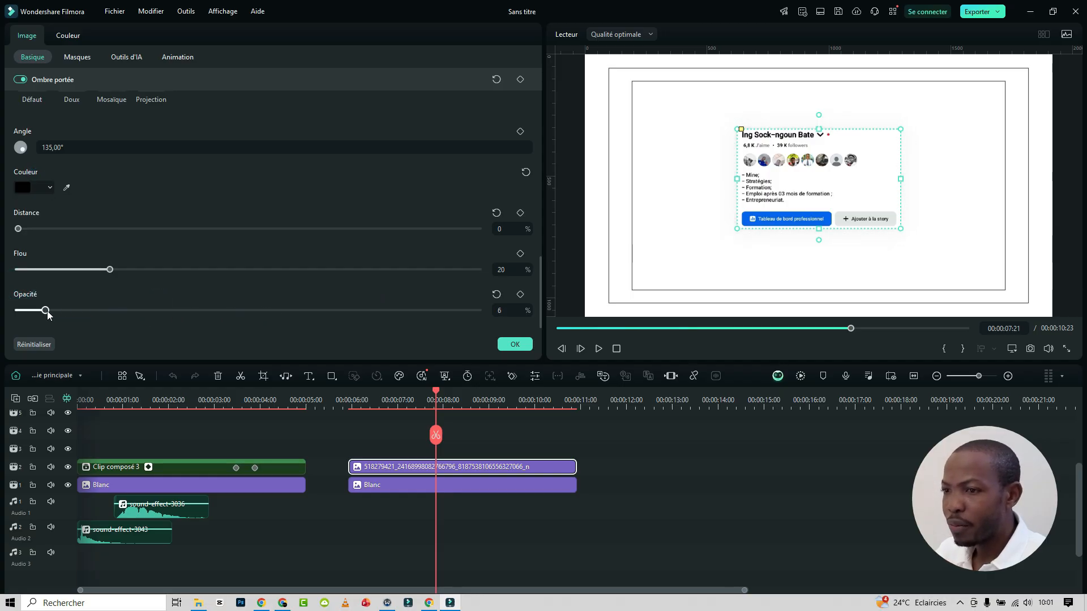
{"action": "left_click_drag", "start_coordinate": [103, 270], "coordinate": [41, 272]}
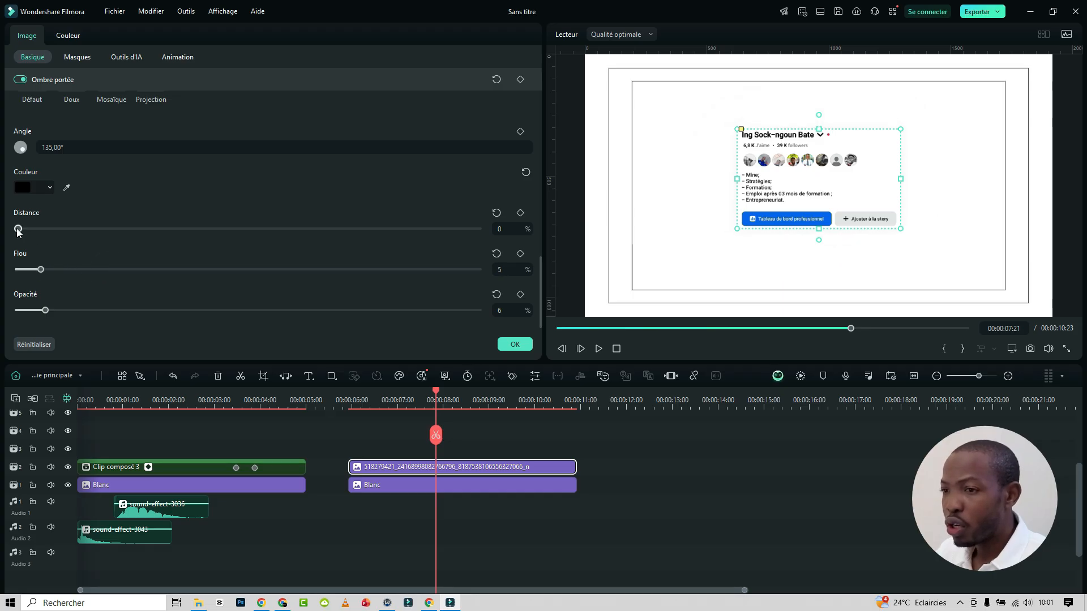
{"action": "left_click_drag", "start_coordinate": [19, 228], "coordinate": [31, 232]}
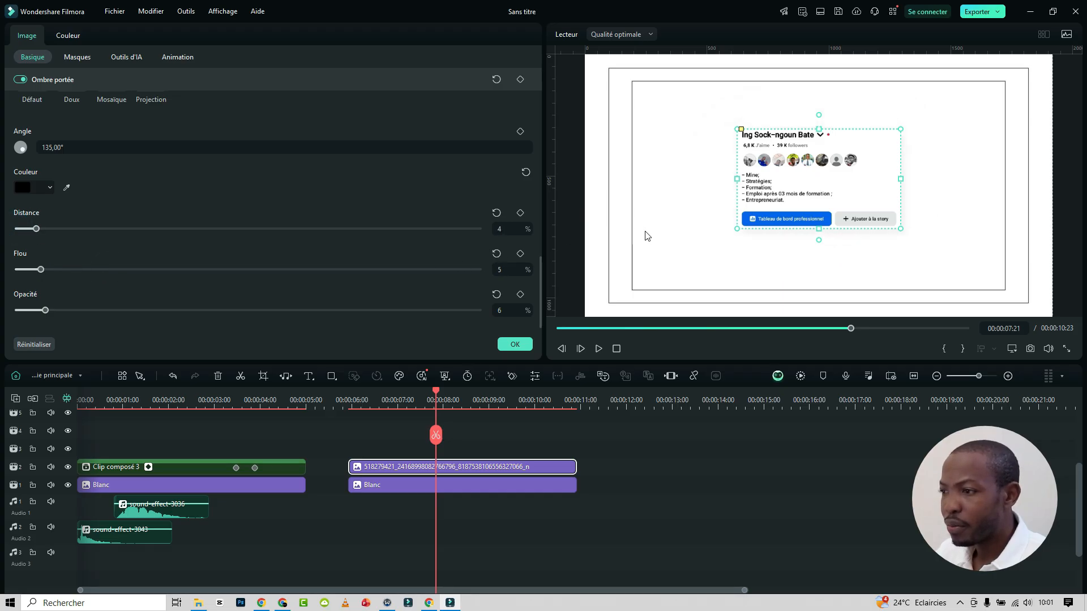
{"action": "left_click", "coordinate": [722, 235]}
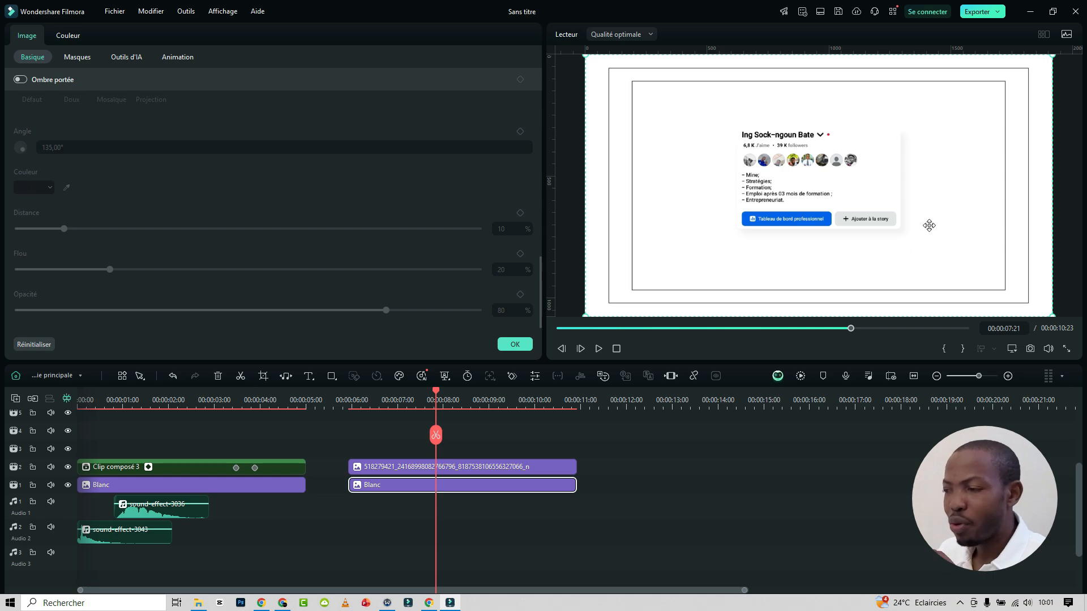
{"action": "left_click", "coordinate": [516, 344]}
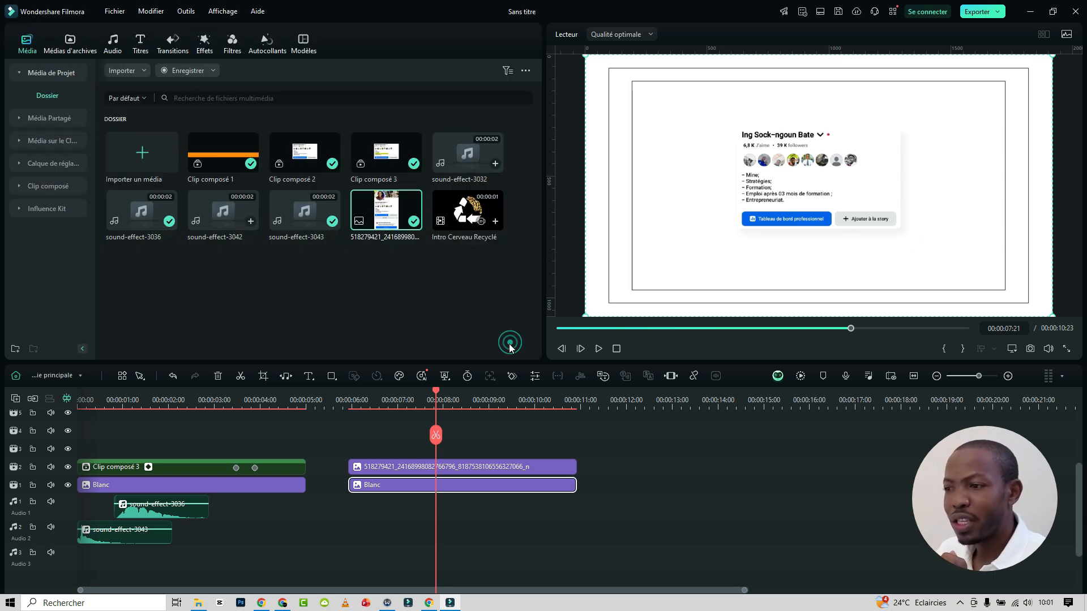
{"action": "left_click_drag", "start_coordinate": [436, 395], "coordinate": [419, 399]}
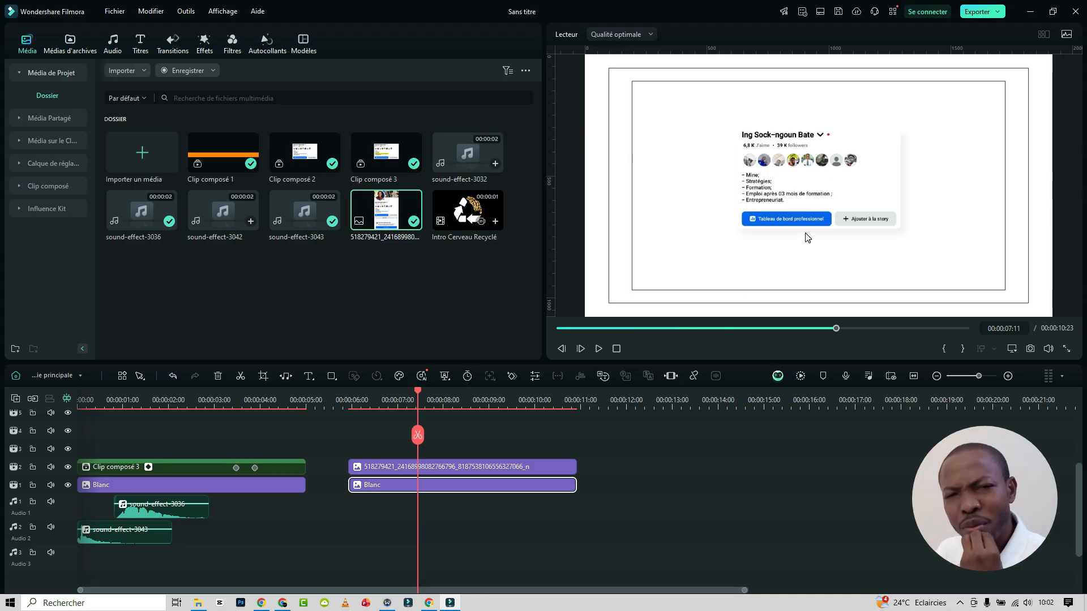
{"action": "left_click", "coordinate": [821, 198]}
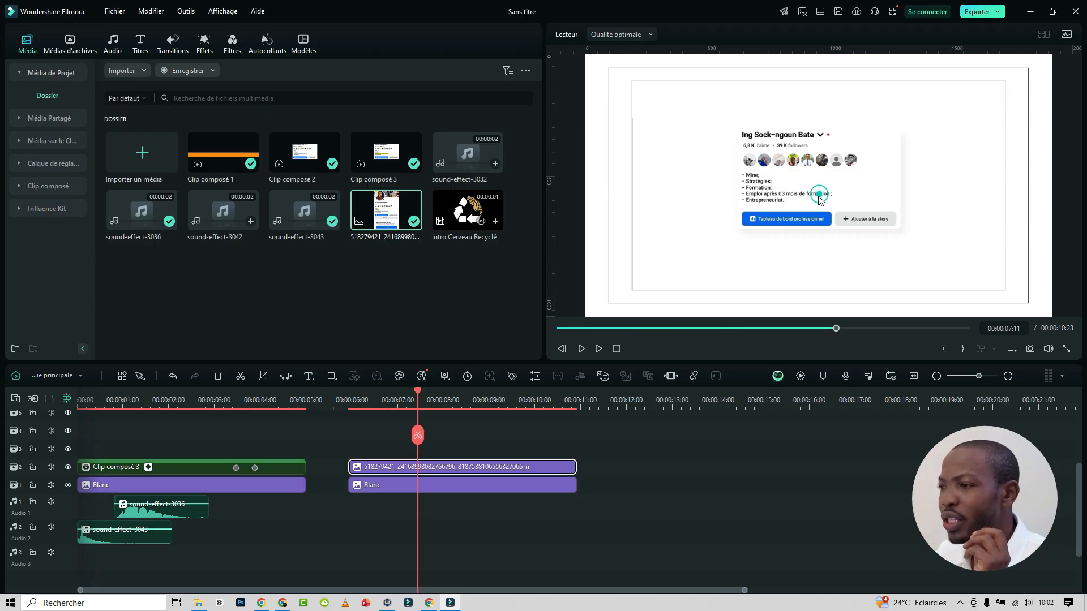
{"action": "left_click_drag", "start_coordinate": [418, 391], "coordinate": [354, 400]}
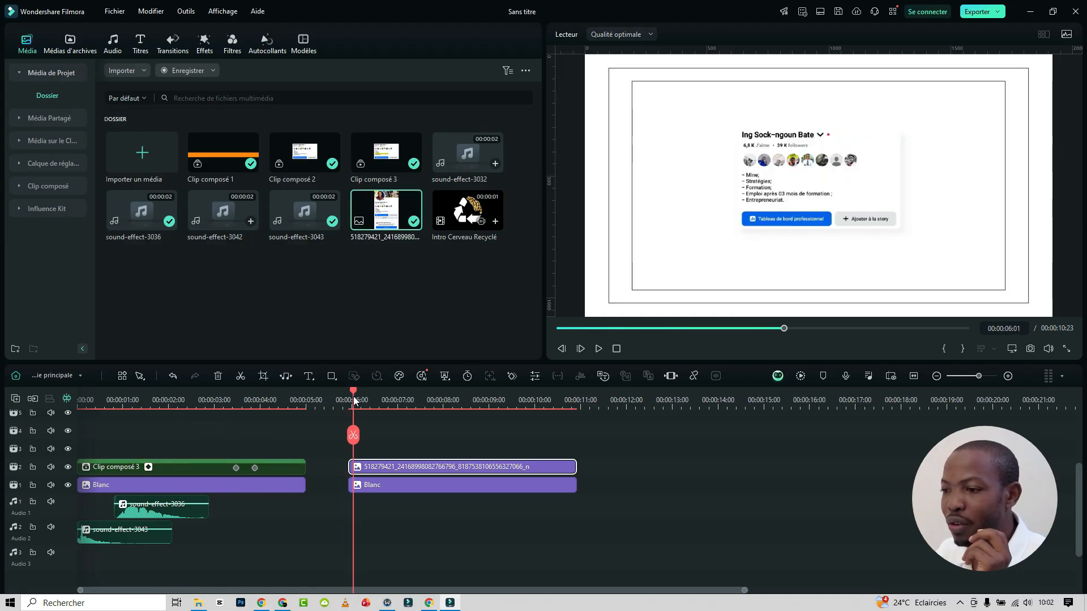
{"action": "left_click", "coordinate": [918, 170]}
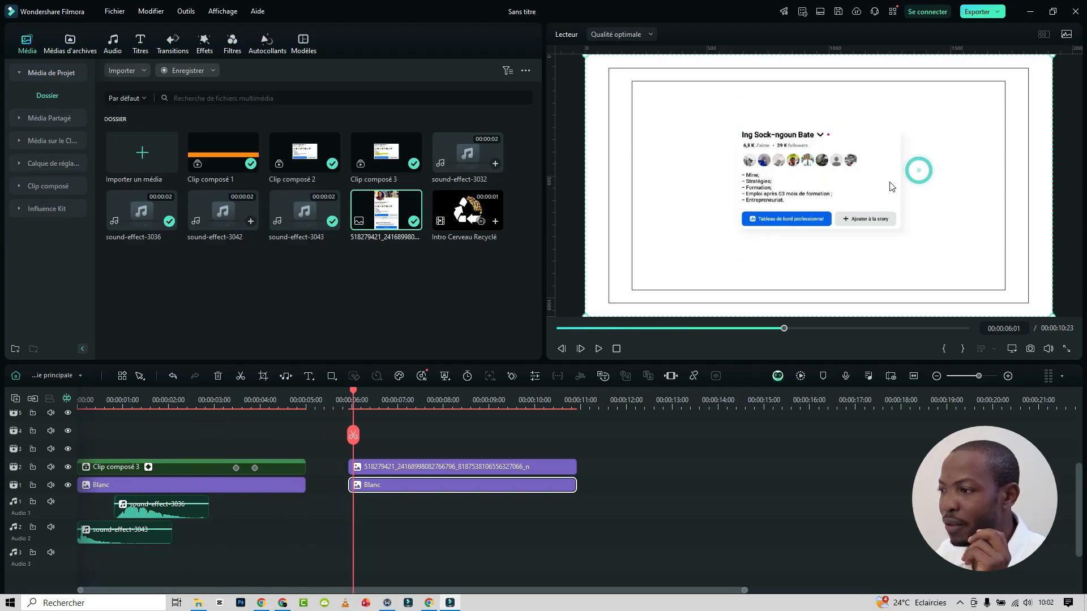
{"action": "left_click", "coordinate": [891, 182]}
{"action": "left_click", "coordinate": [908, 192]}
{"action": "left_click_drag", "start_coordinate": [908, 192], "coordinate": [909, 197]}
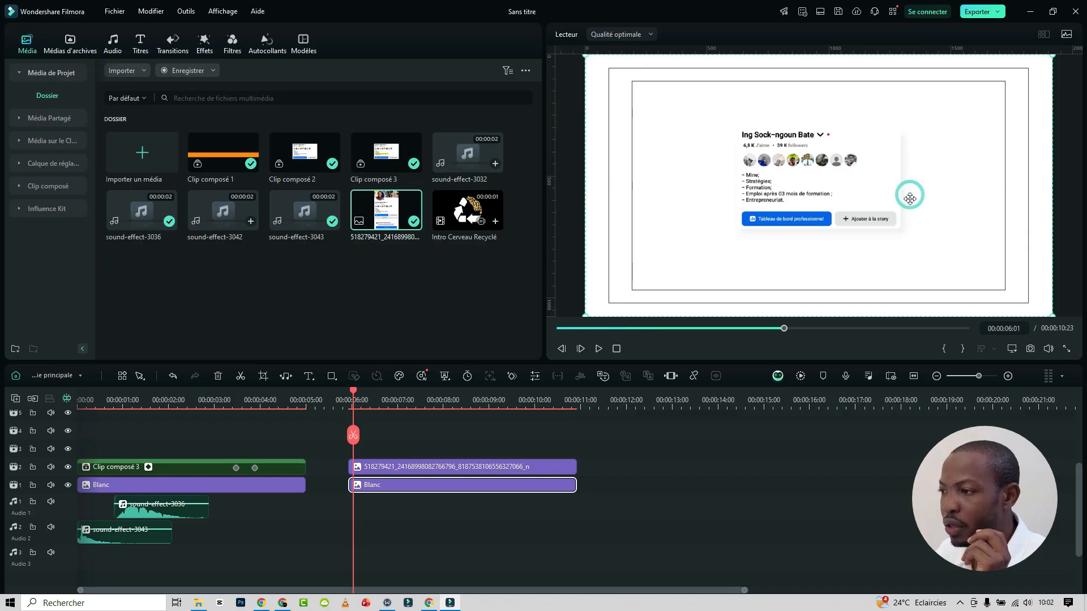
- Add Transformer and Opacité keyframes to the screenshot clip at 00:00:06:10, keeping 100% scale, zero position and 100 opacity
{"action": "left_click", "coordinate": [423, 468]}
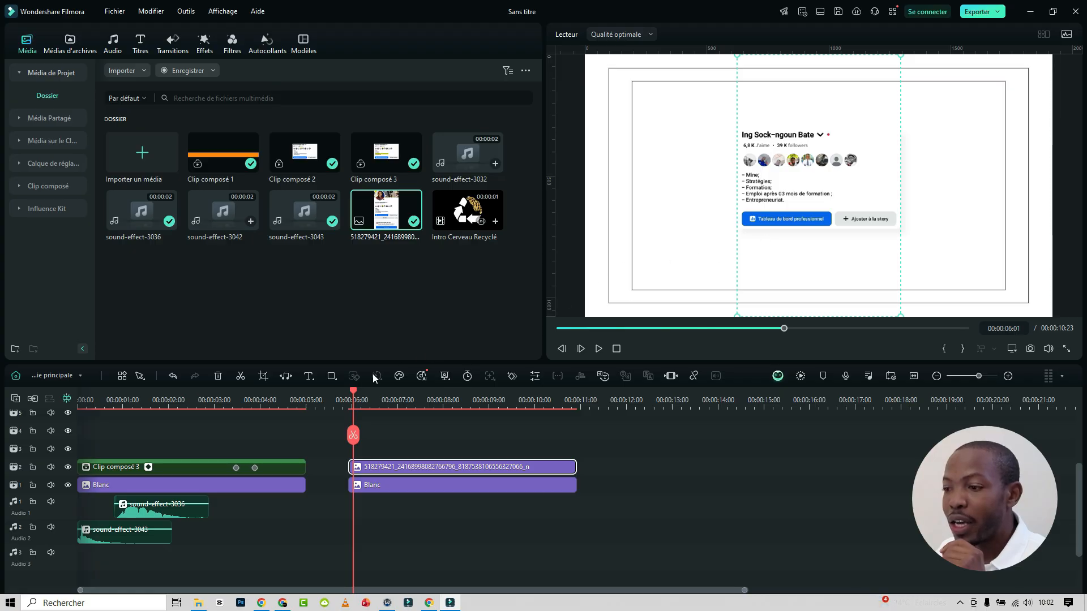
{"action": "left_click_drag", "start_coordinate": [357, 395], "coordinate": [369, 395]}
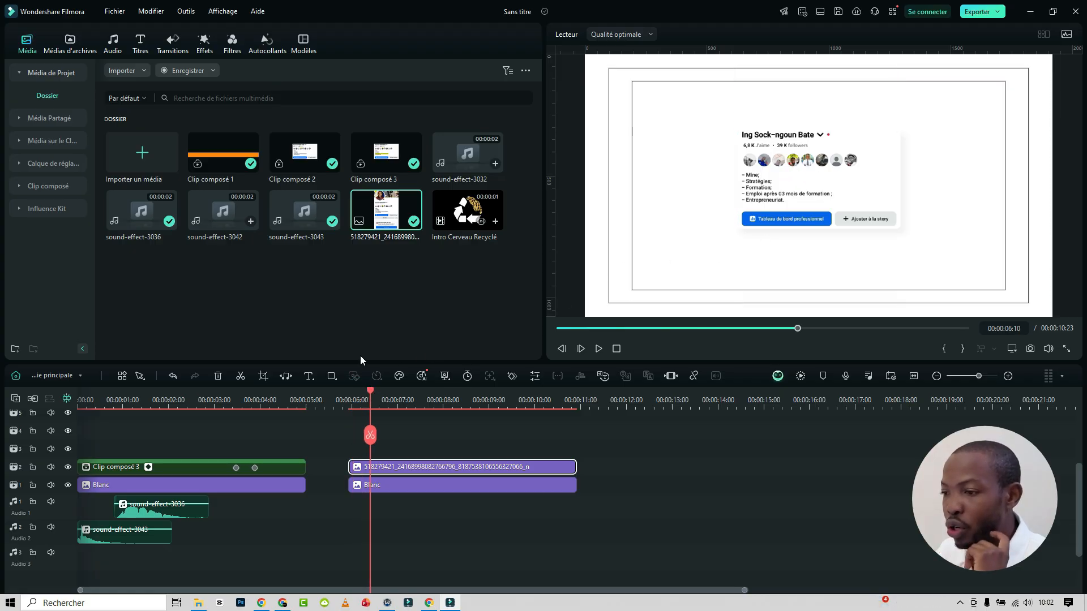
{"action": "left_click_drag", "start_coordinate": [371, 392], "coordinate": [370, 393]}
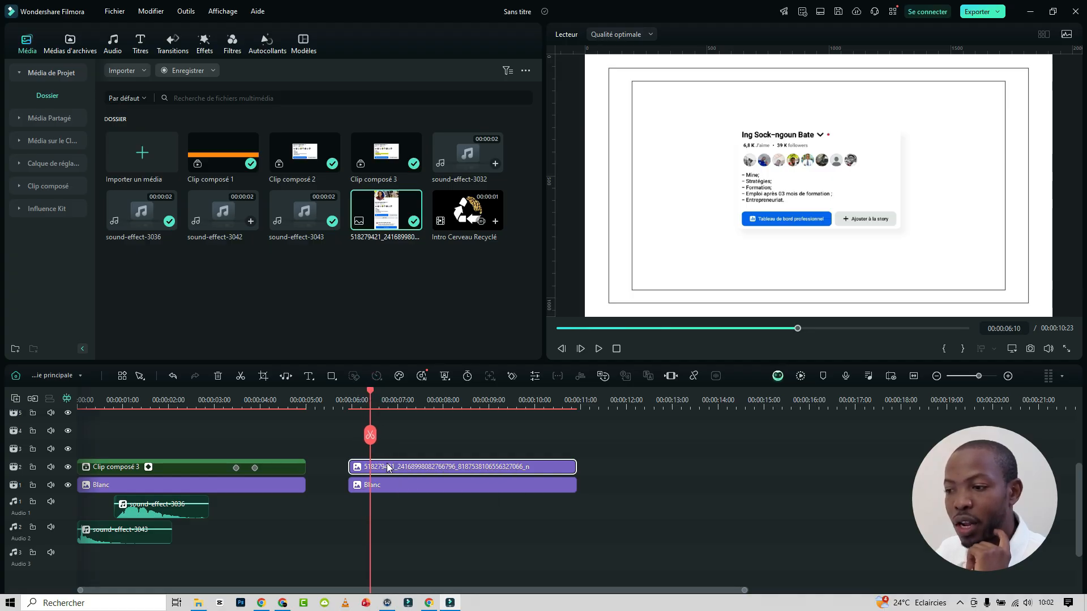
{"action": "double_click", "coordinate": [387, 467]}
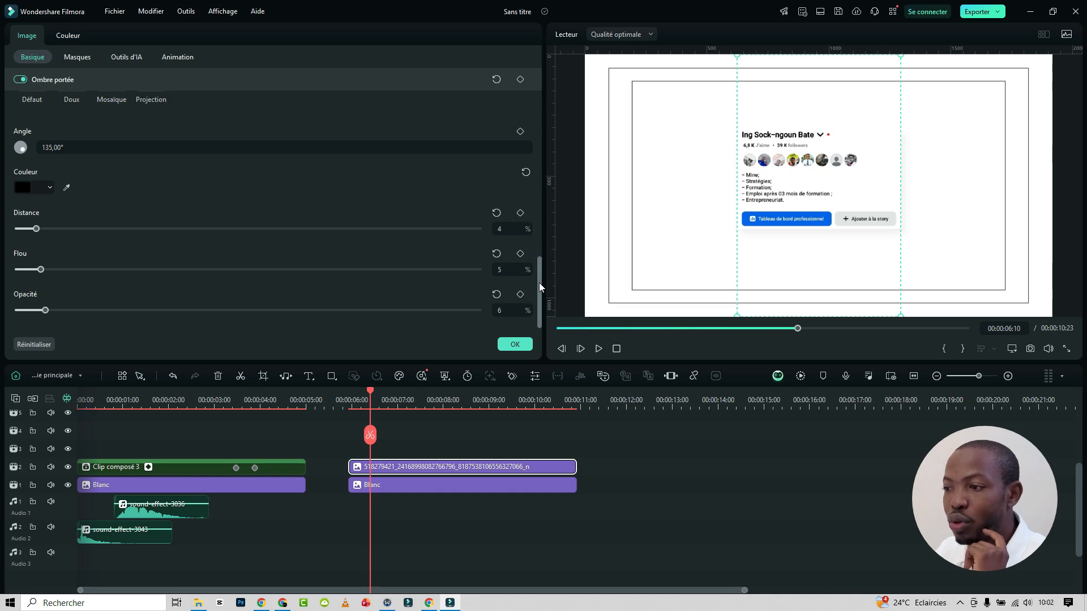
{"action": "left_click_drag", "start_coordinate": [539, 283], "coordinate": [544, 46]}
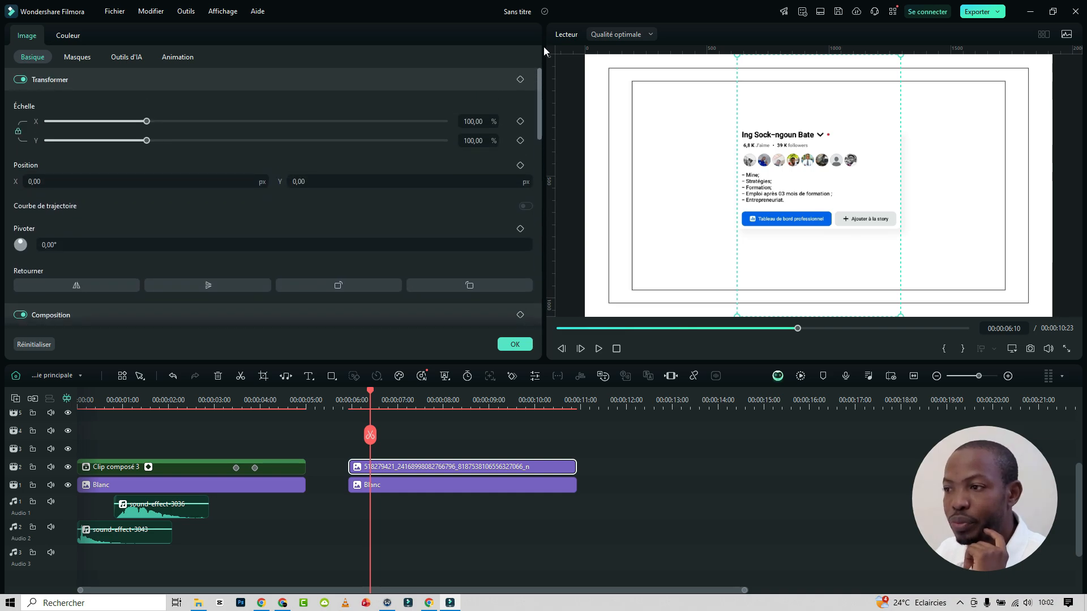
{"action": "left_click", "coordinate": [519, 80]}
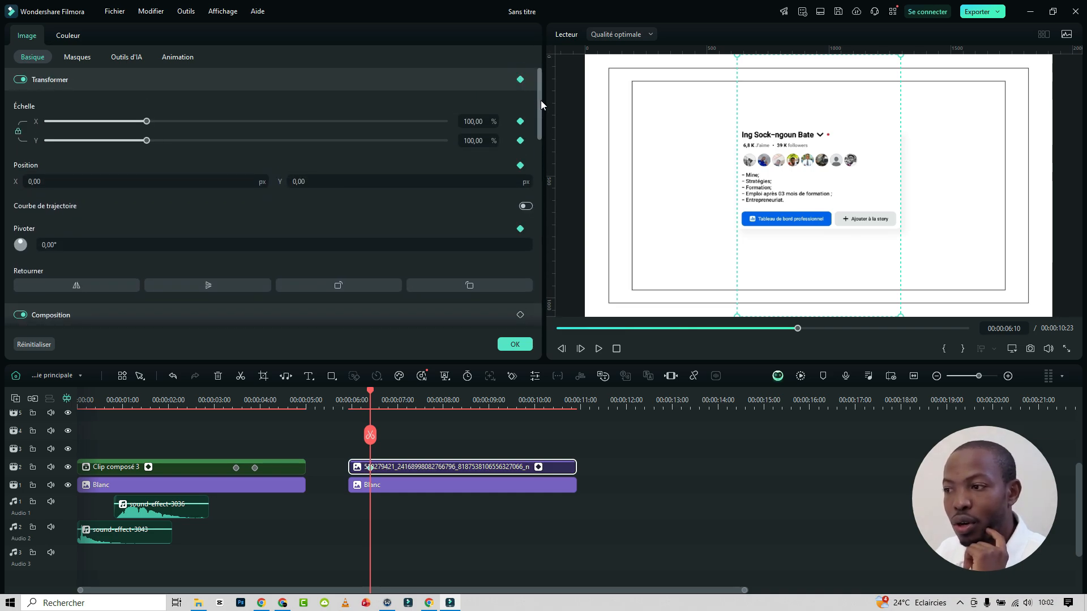
{"action": "left_click_drag", "start_coordinate": [541, 100], "coordinate": [537, 146]}
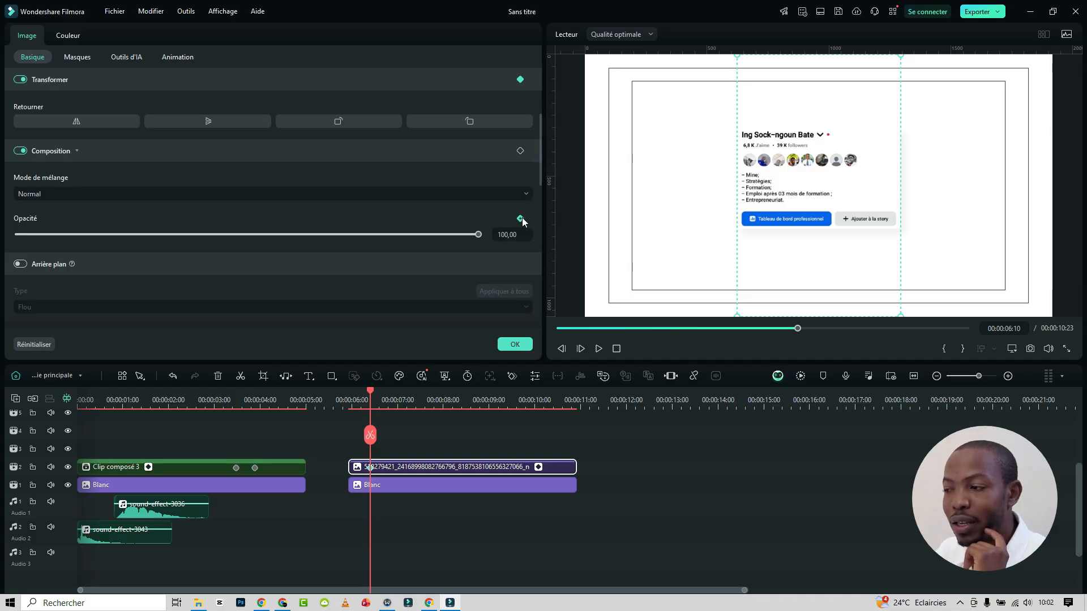
{"action": "left_click", "coordinate": [521, 219]}
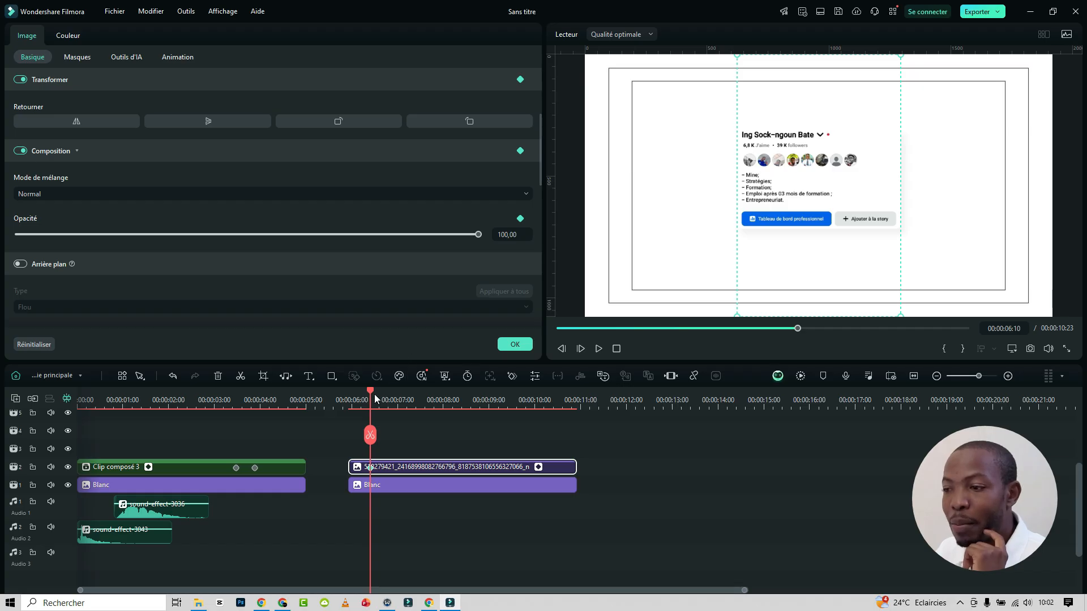
- At 00:00:06:00, keyframe the screenshot at Y position -159 px with its opacity lowered to almost transparent, and preview the entrance
{"action": "left_click_drag", "start_coordinate": [371, 393], "coordinate": [351, 392]}
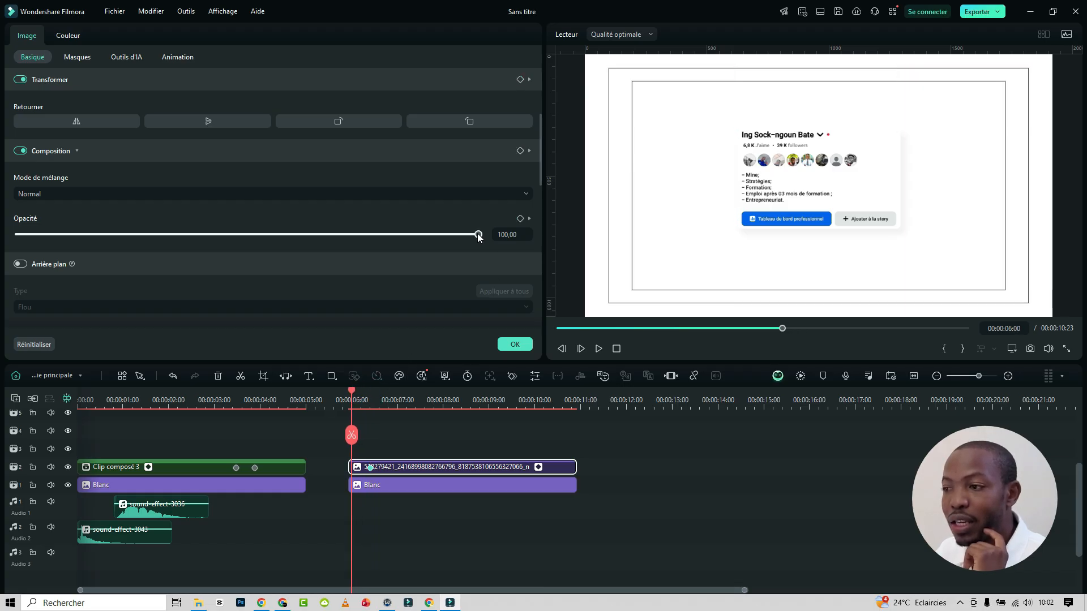
{"action": "left_click", "coordinate": [520, 219]}
{"action": "left_click_drag", "start_coordinate": [478, 236], "coordinate": [136, 237]}
{"action": "left_click_drag", "start_coordinate": [540, 166], "coordinate": [541, 104]}
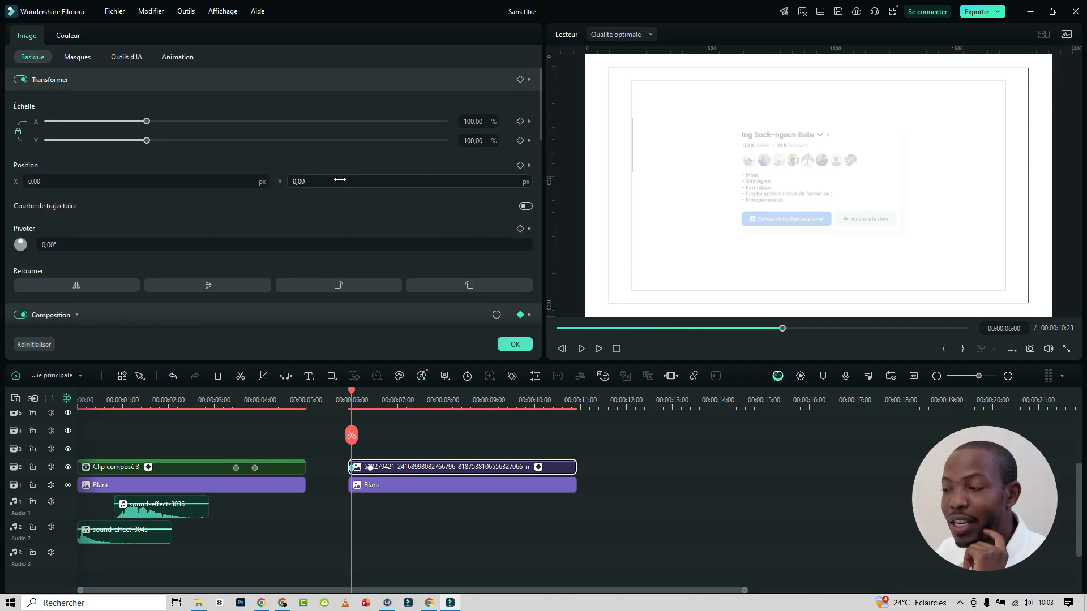
{"action": "left_click_drag", "start_coordinate": [344, 179], "coordinate": [294, 181]}
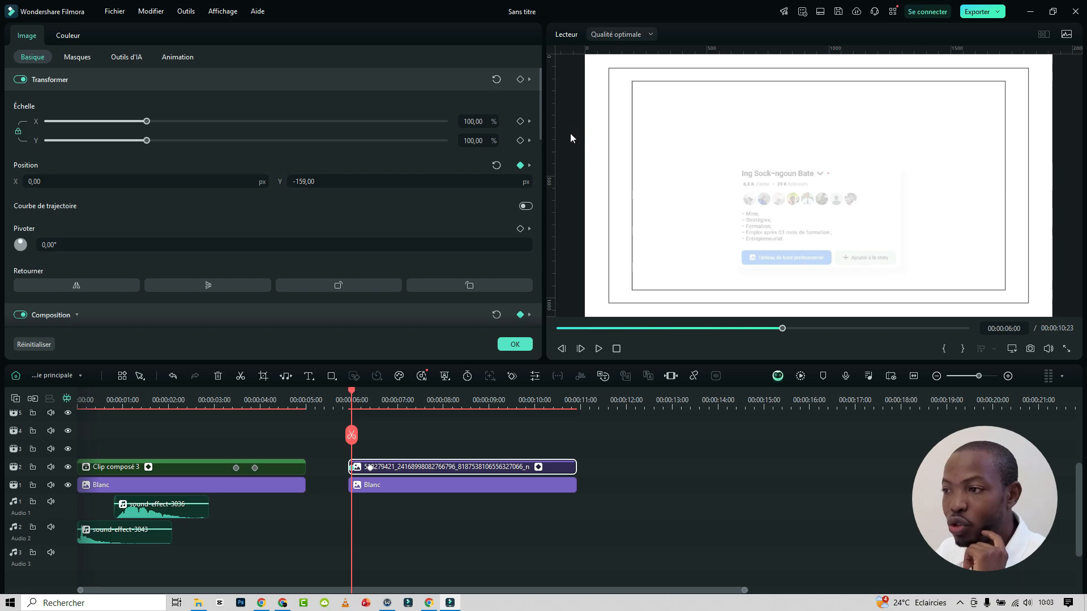
{"action": "left_click_drag", "start_coordinate": [539, 118], "coordinate": [534, 170]}
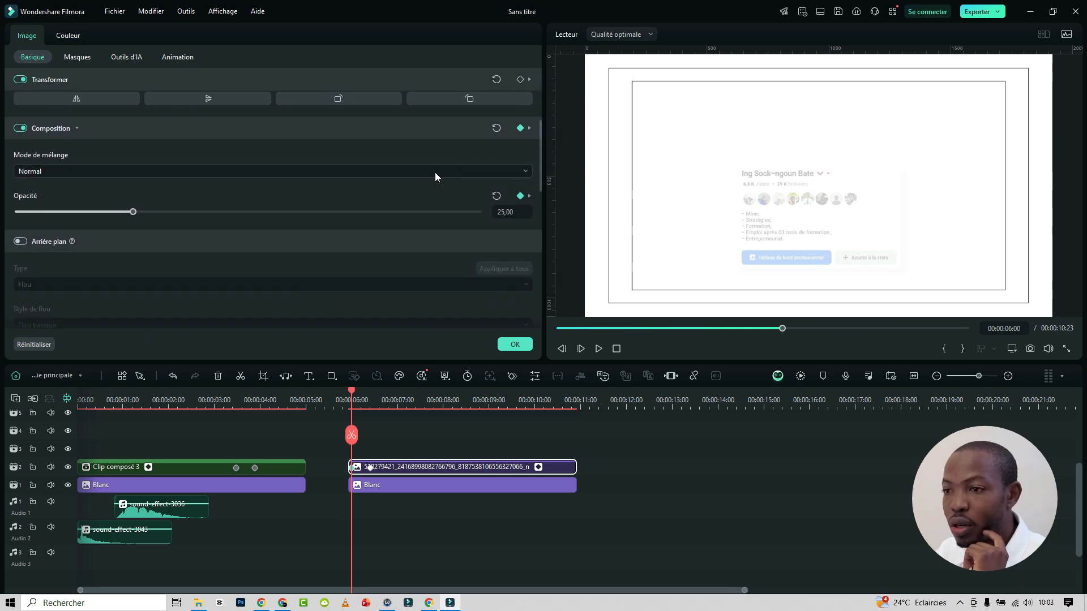
{"action": "left_click_drag", "start_coordinate": [133, 214], "coordinate": [50, 212]}
{"action": "left_click_drag", "start_coordinate": [351, 393], "coordinate": [374, 400]}
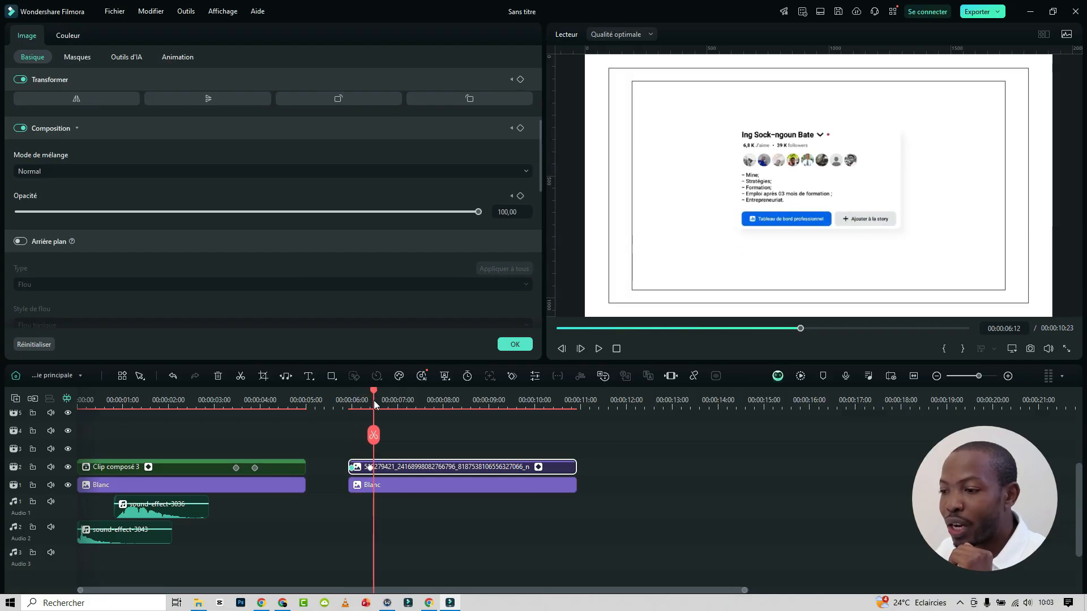
- Show the screenshot clip's keyframe graph on the timeline and try an easing curve preset on the Échelle X keyframe at 00:00:06:10
{"action": "left_click_drag", "start_coordinate": [449, 441], "coordinate": [390, 461]}
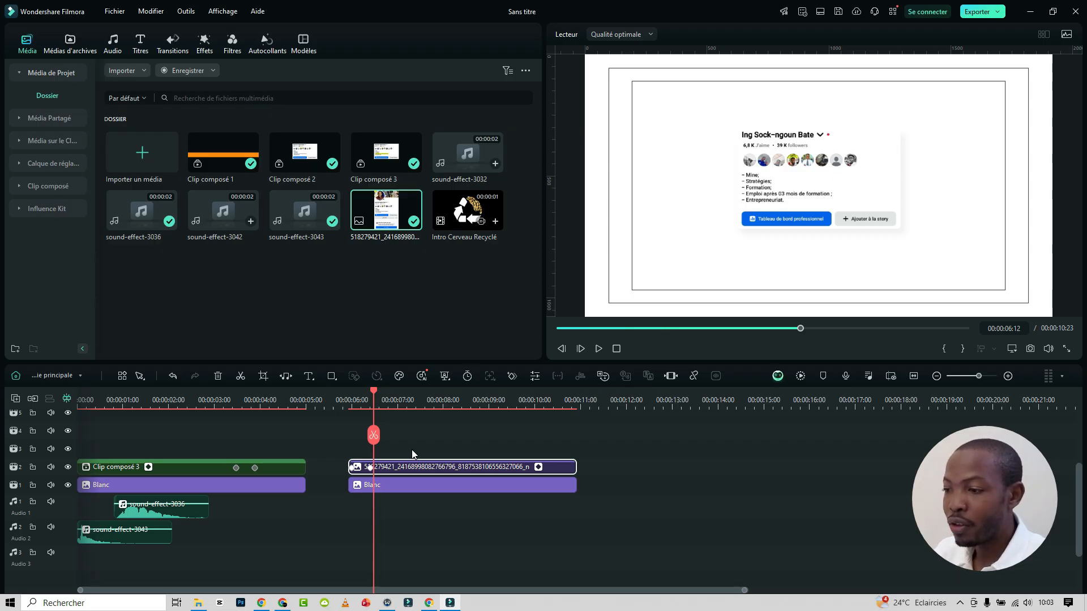
{"action": "key", "text": "alt+k"}
{"action": "left_click_drag", "start_coordinate": [443, 404], "coordinate": [619, 403]}
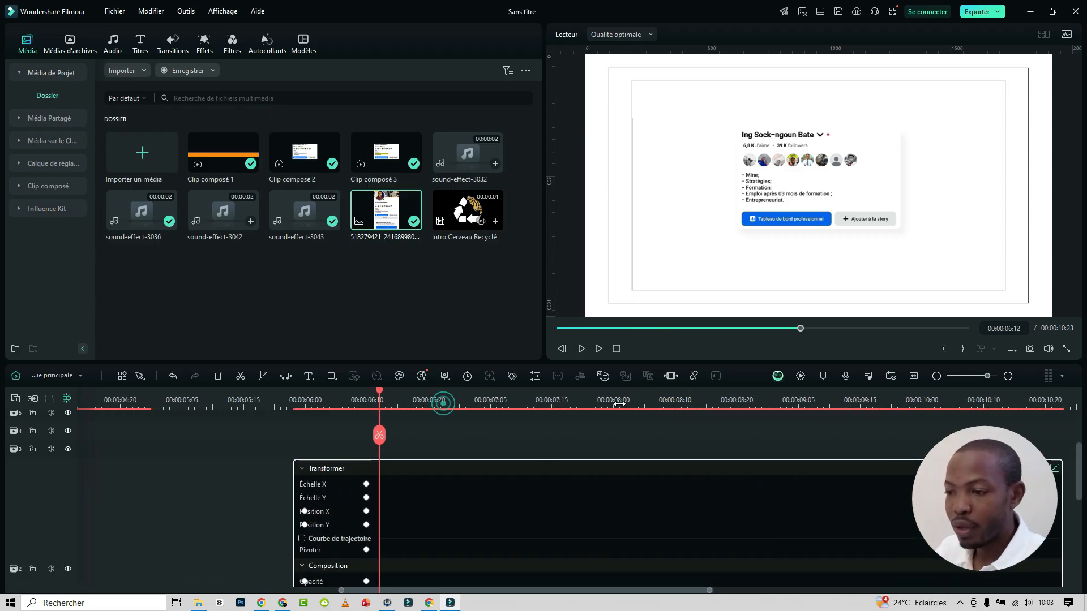
{"action": "scroll", "coordinate": [353, 533], "scroll_direction": "down", "scroll_amount": 3}
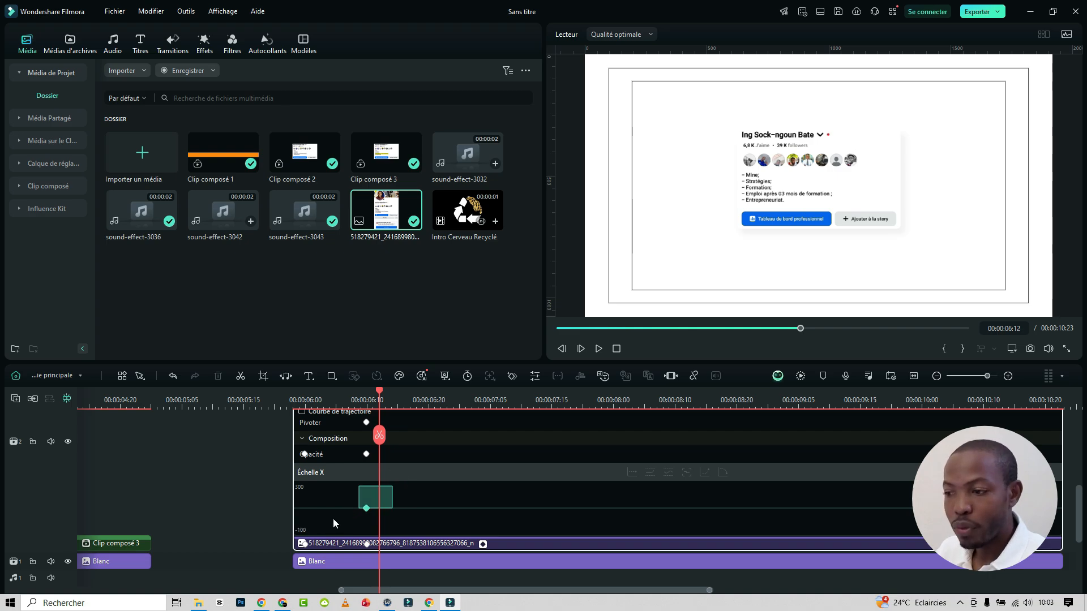
{"action": "left_click_drag", "start_coordinate": [376, 521], "coordinate": [365, 520]}
{"action": "left_click_drag", "start_coordinate": [294, 526], "coordinate": [283, 526]}
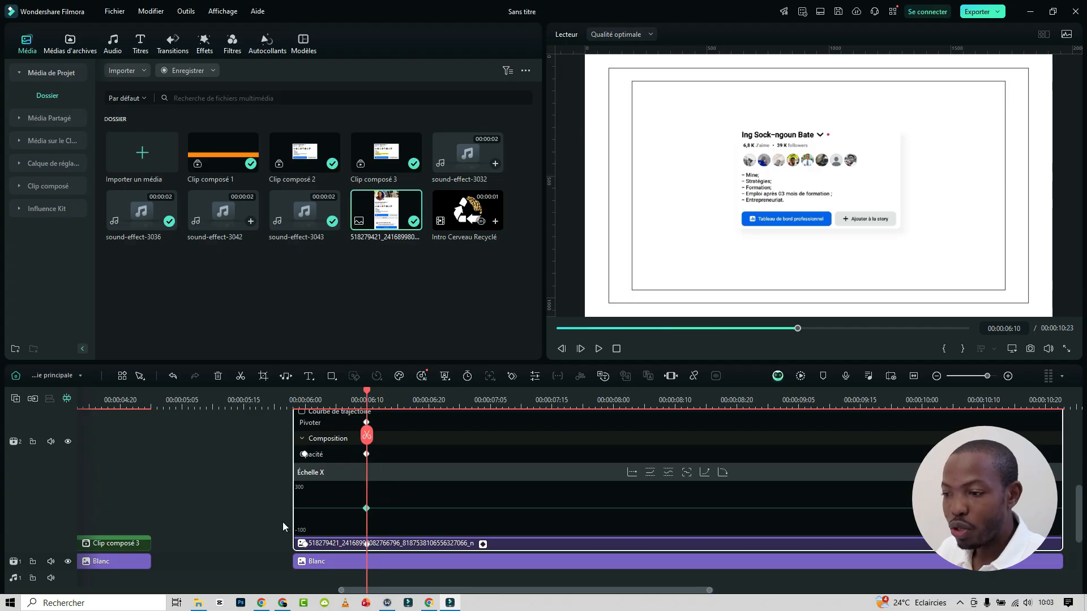
{"action": "left_click", "coordinate": [706, 472]}
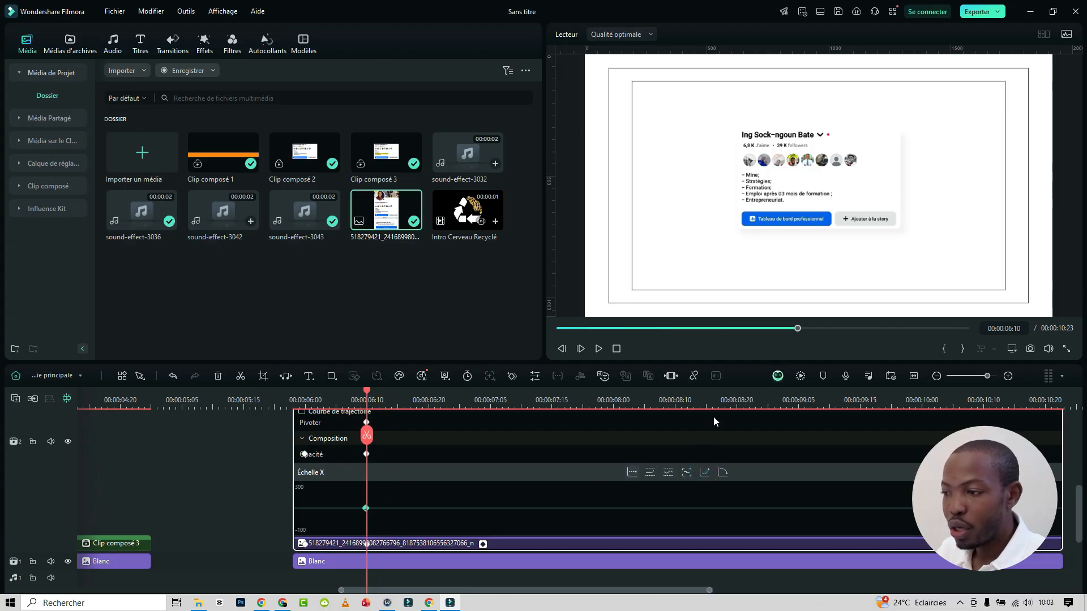
- Reapply the fifth easing curve preset to the Échelle X keyframe at 00:00:06:10 on the screenshot clip's keyframe graph
{"action": "left_click_drag", "start_coordinate": [717, 403], "coordinate": [589, 403]}
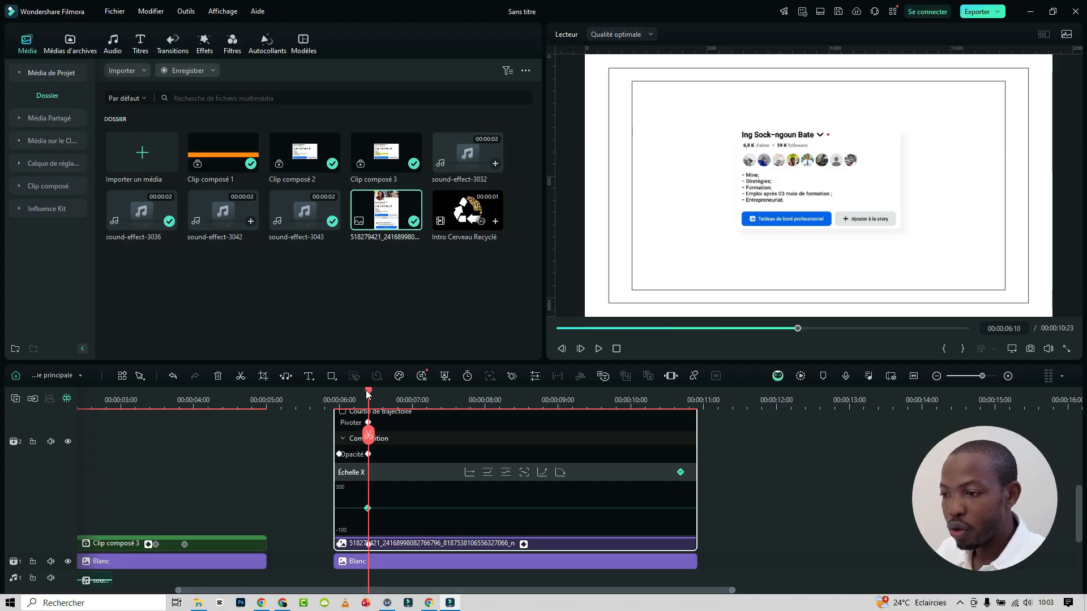
{"action": "left_click_drag", "start_coordinate": [367, 391], "coordinate": [406, 419]}
{"action": "left_click", "coordinate": [368, 508]}
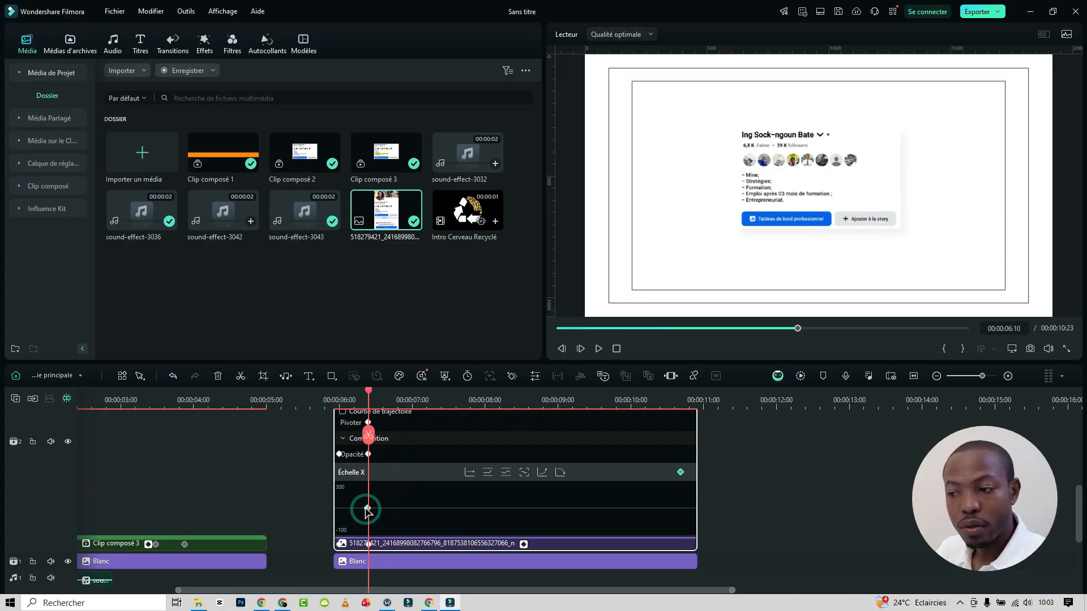
{"action": "left_click", "coordinate": [340, 544]}
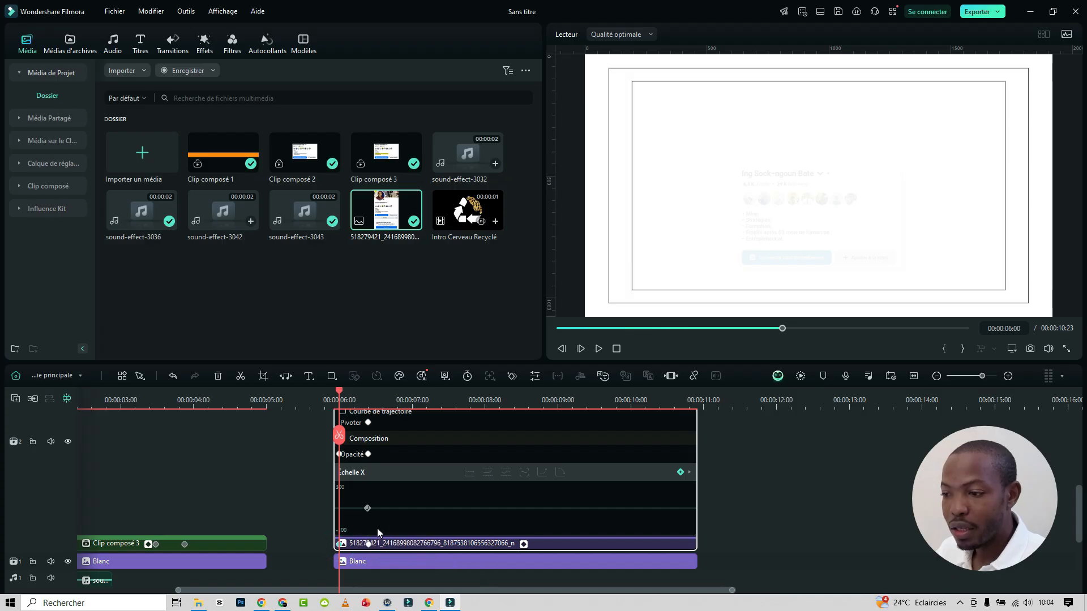
{"action": "left_click", "coordinate": [368, 508]}
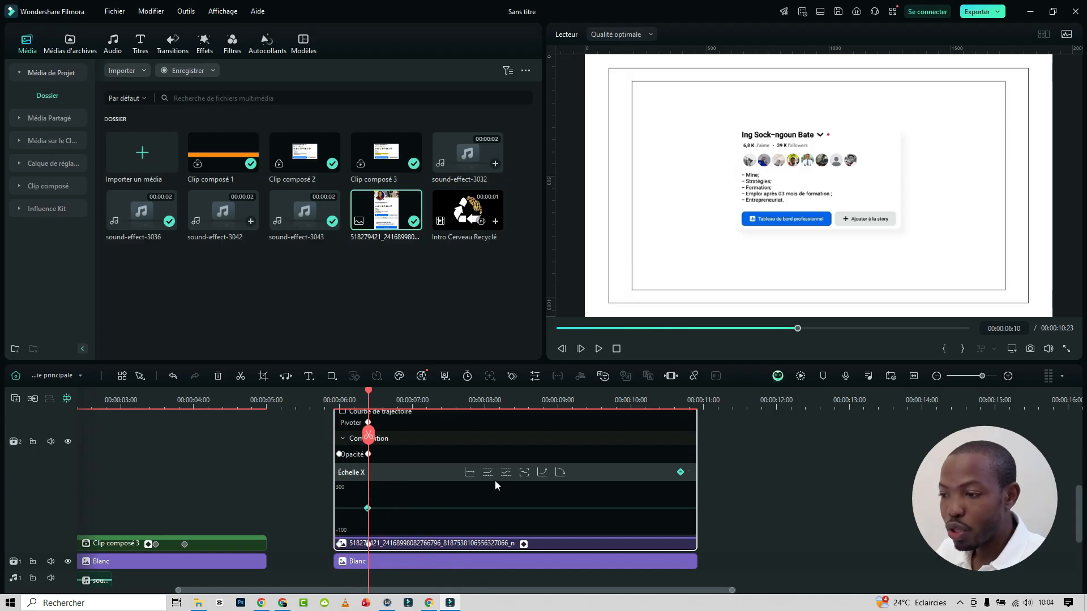
{"action": "left_click", "coordinate": [542, 473]}
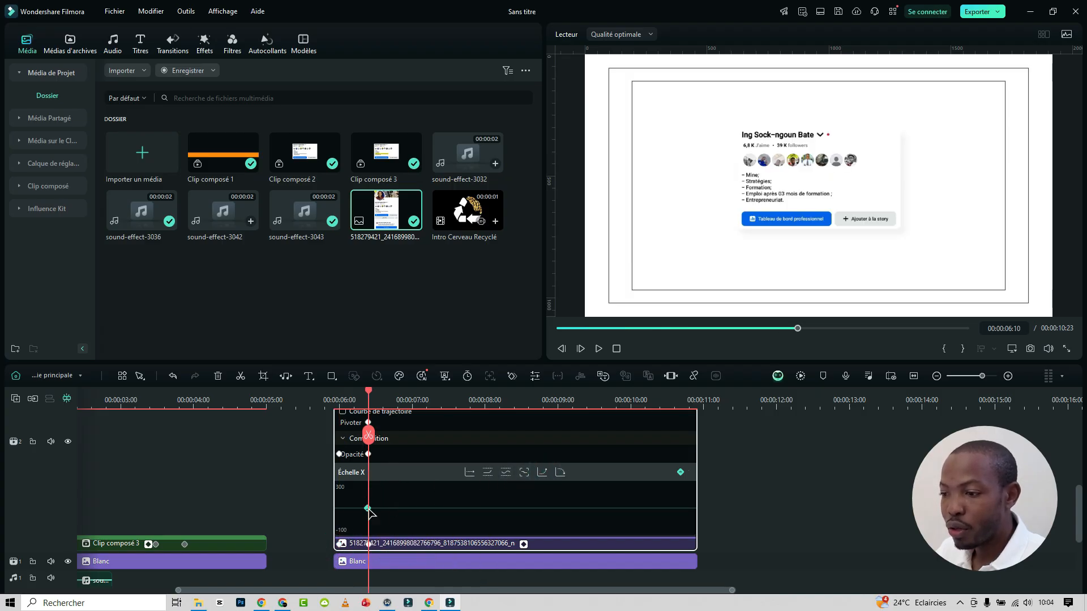
{"action": "left_click", "coordinate": [368, 509]}
{"action": "left_click", "coordinate": [542, 473]}
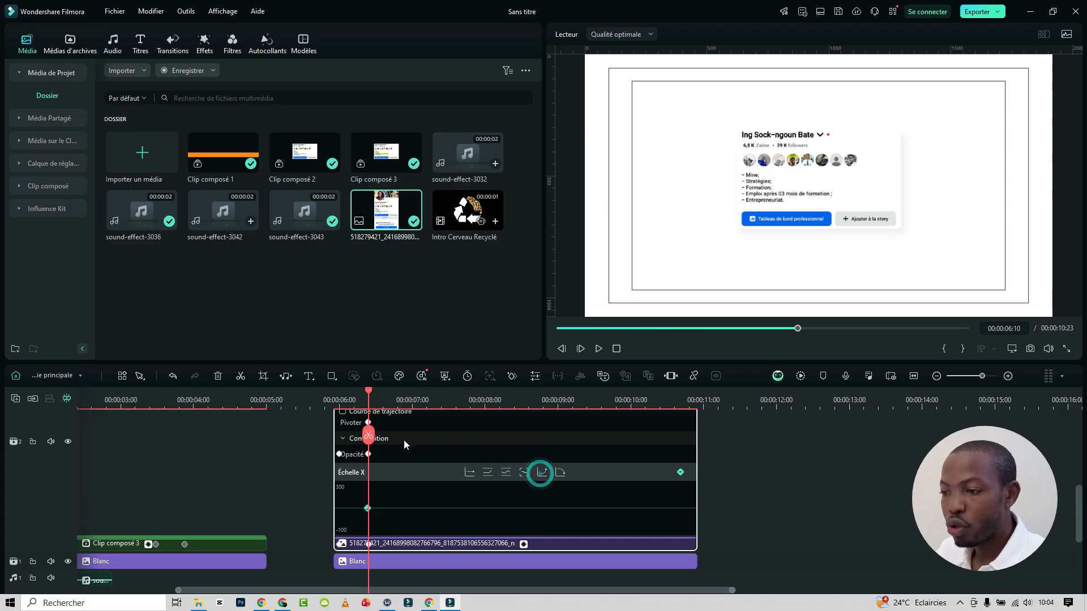
- Hide the screenshot clip's keyframe graph and preview its entrance from 00:00:05:18
{"action": "left_click", "coordinate": [320, 399]}
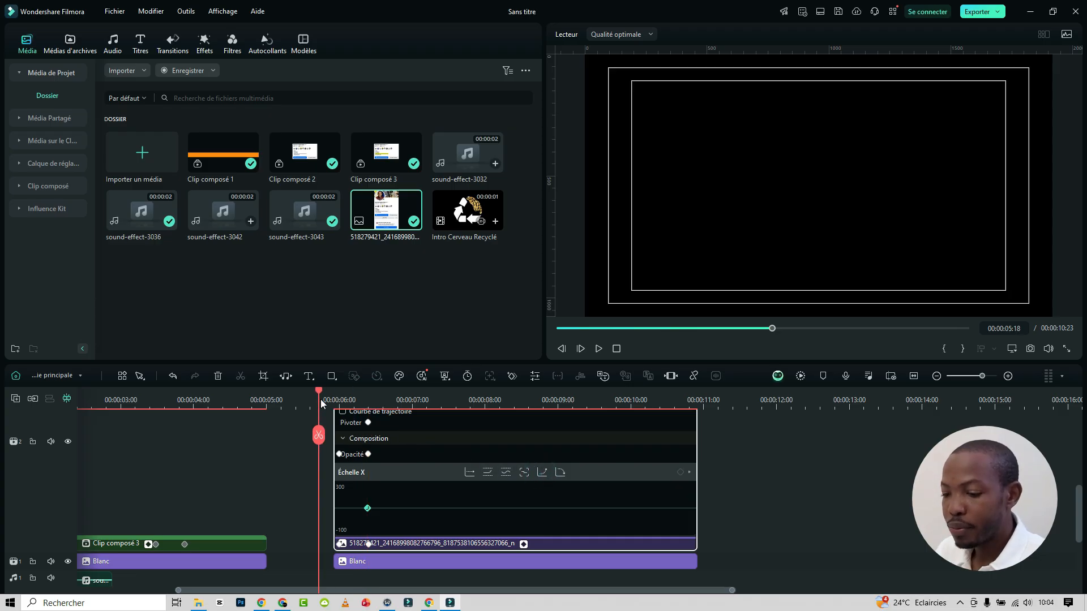
{"action": "scroll", "coordinate": [497, 492], "scroll_direction": "up", "scroll_amount": 3}
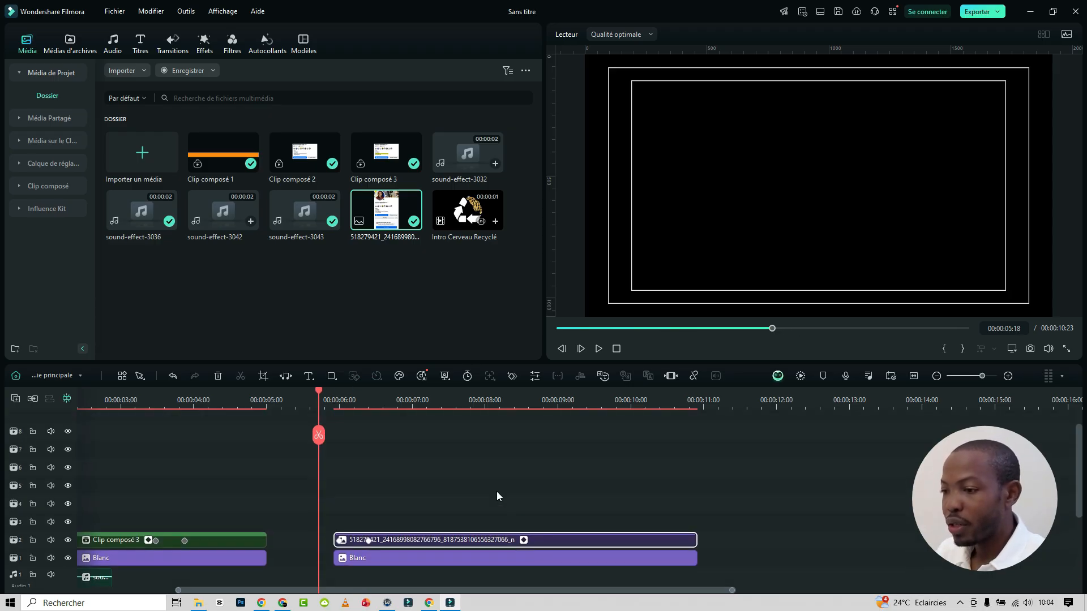
{"action": "key", "text": "space"}
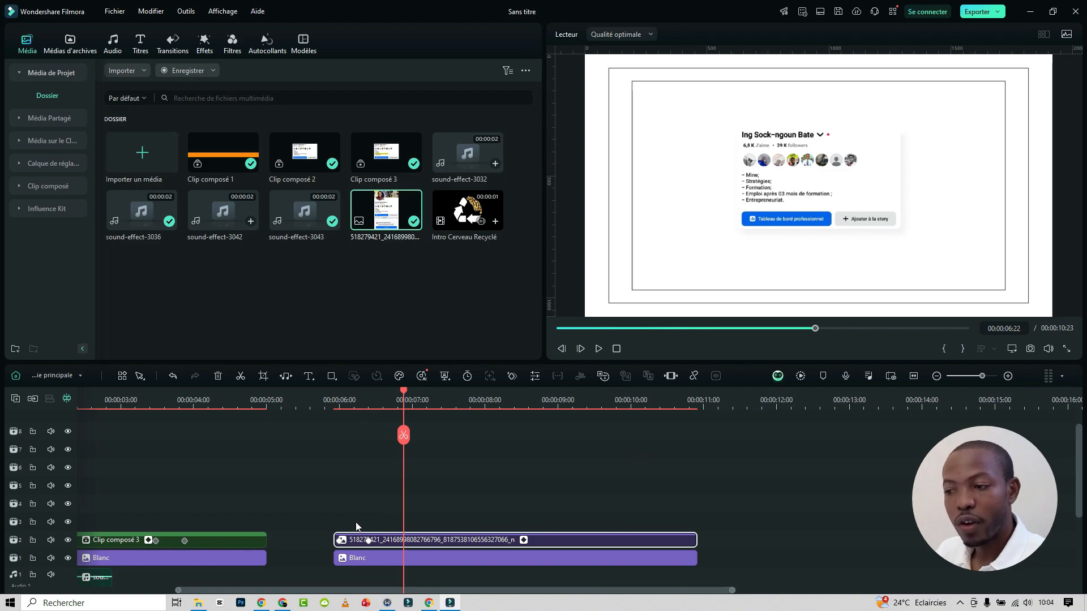
{"action": "left_click", "coordinate": [340, 540]}
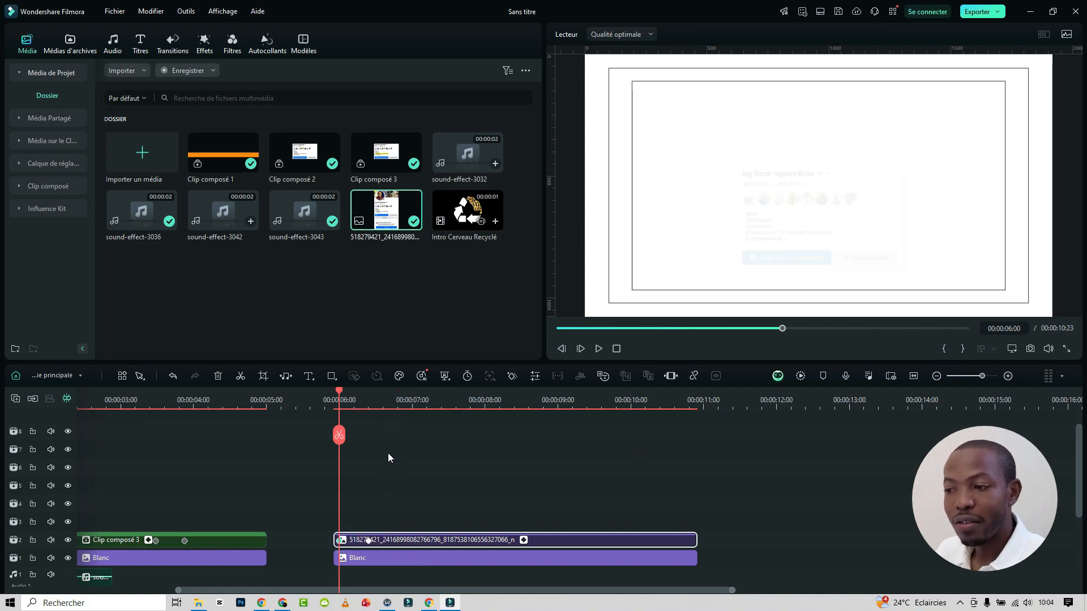
- Reopen the screenshot clip's keyframe graph, check the keyframes at 00:00:06:10 and 00:00:06:00, and hide the graph again
{"action": "left_click", "coordinate": [443, 539]}
{"action": "scroll", "coordinate": [470, 467], "scroll_direction": "down", "scroll_amount": 3}
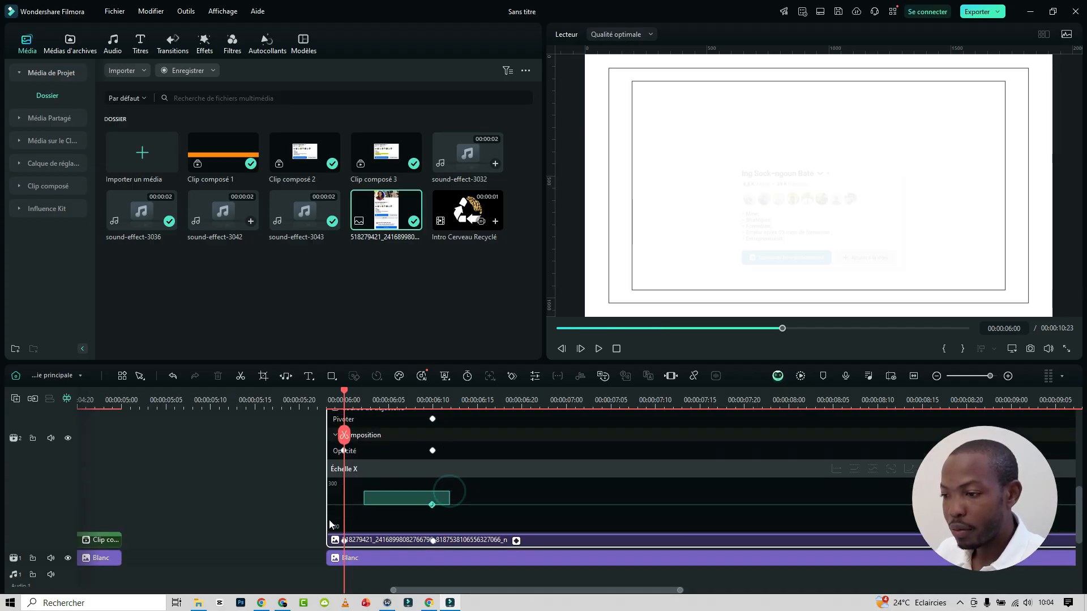
{"action": "left_click", "coordinate": [432, 505]}
{"action": "scroll", "coordinate": [725, 401], "scroll_direction": "down", "scroll_amount": 1}
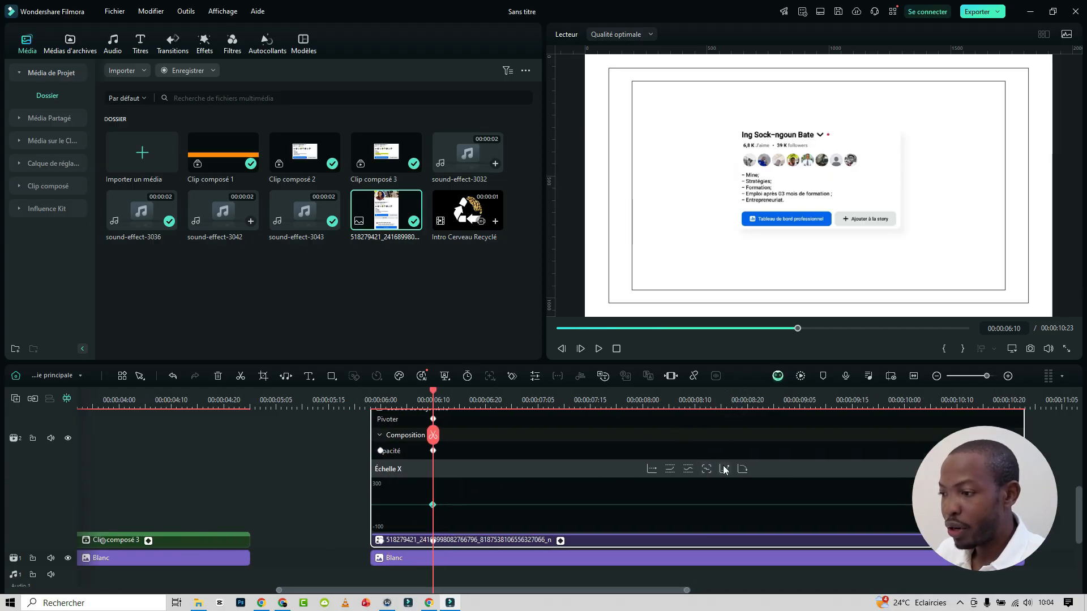
{"action": "left_click", "coordinate": [381, 541]}
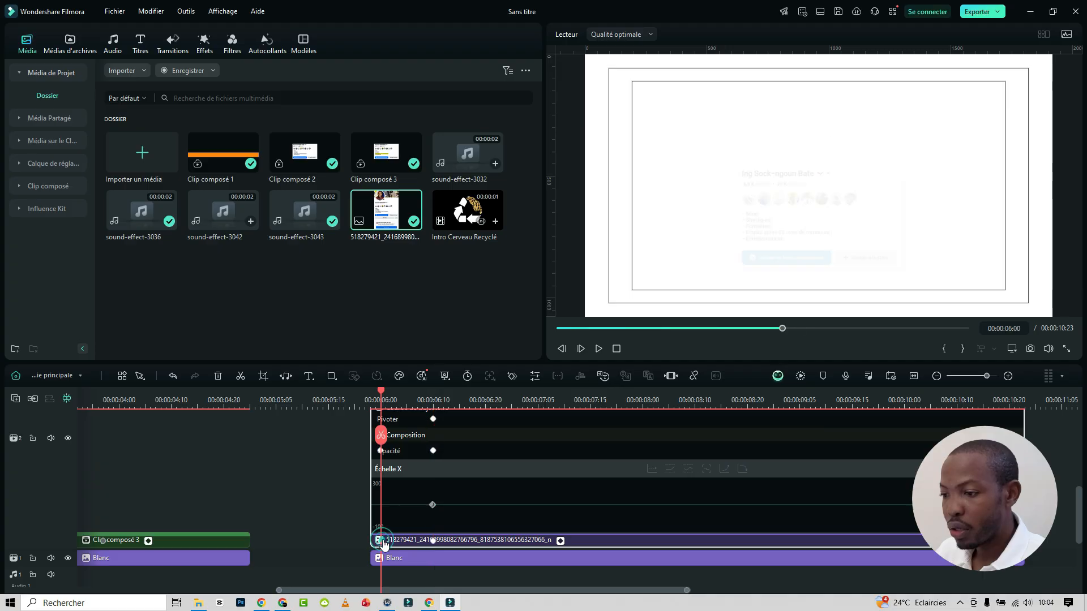
{"action": "scroll", "coordinate": [500, 502], "scroll_direction": "up", "scroll_amount": 2}
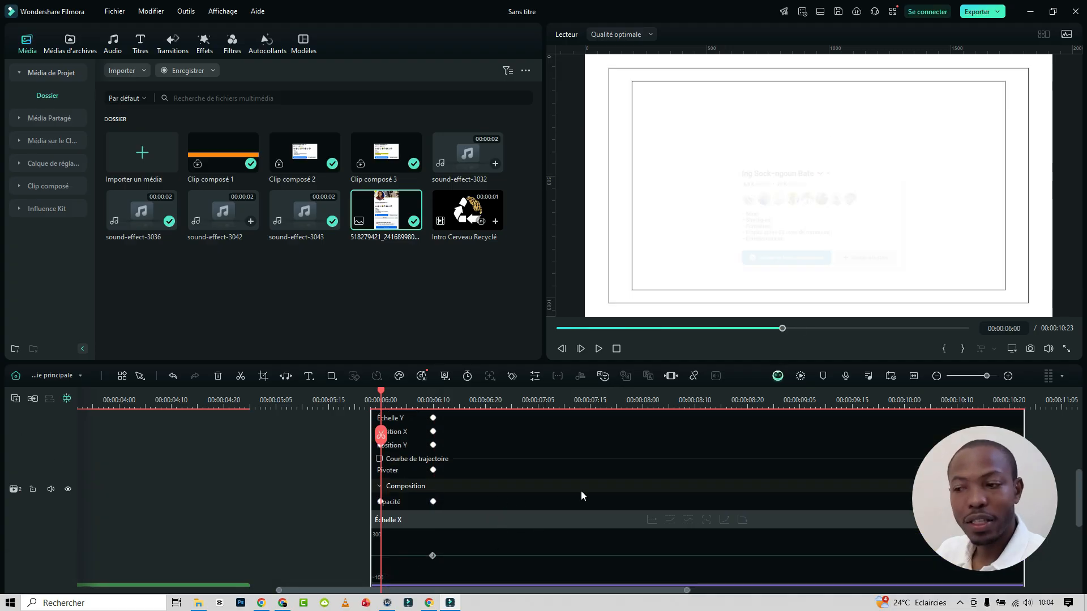
{"action": "key", "text": "ctrl+alt+k"}
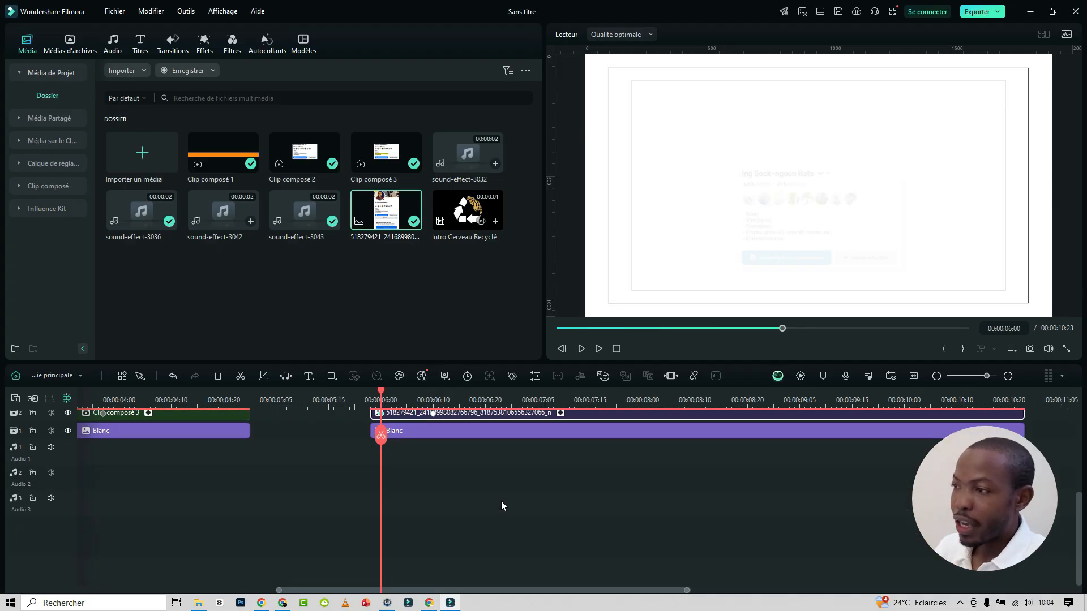
- Play the finished highlight example in Clip composé 3 from the start of the timeline as a reference
{"action": "scroll", "coordinate": [488, 486], "scroll_direction": "up", "scroll_amount": 2}
{"action": "left_click_drag", "start_coordinate": [383, 397], "coordinate": [433, 403]}
{"action": "left_click_drag", "start_coordinate": [592, 399], "coordinate": [423, 399]}
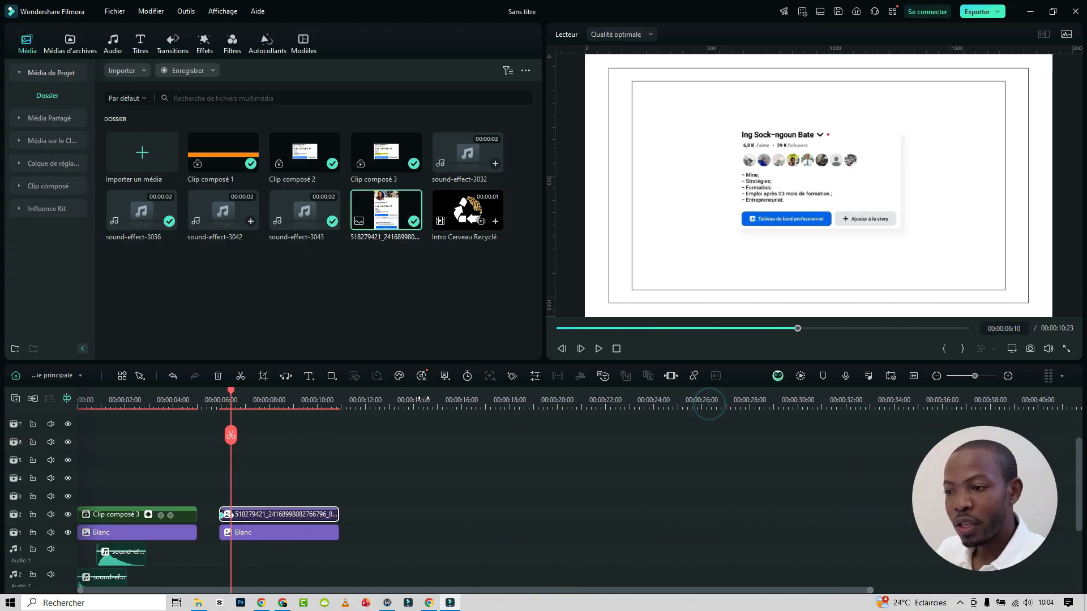
{"action": "left_click_drag", "start_coordinate": [233, 395], "coordinate": [69, 397]}
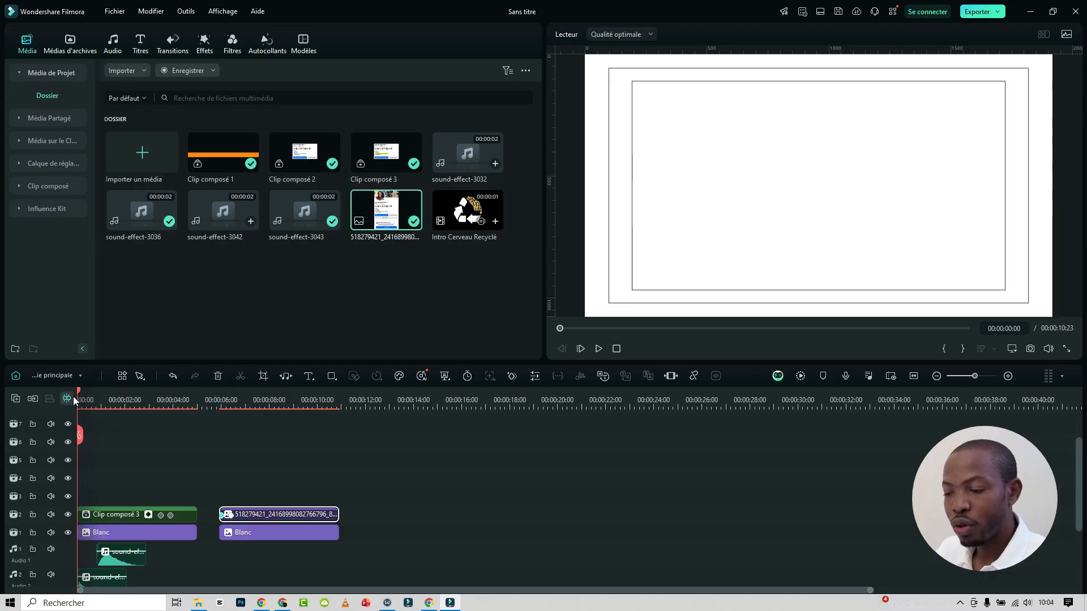
{"action": "key", "text": "space"}
{"action": "key", "text": "space"}
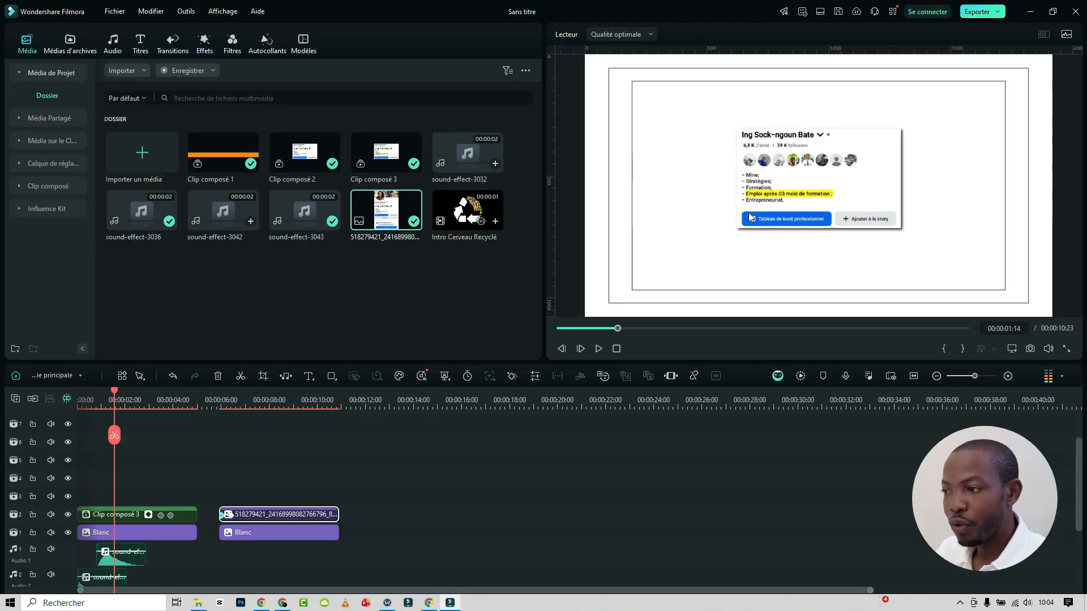
- Preview the new screenshot clip's entrance again from its start, around 00:00:06:00
{"action": "left_click", "coordinate": [219, 405]}
{"action": "left_click_drag", "start_coordinate": [323, 398], "coordinate": [476, 400]}
{"action": "key", "text": "space"}
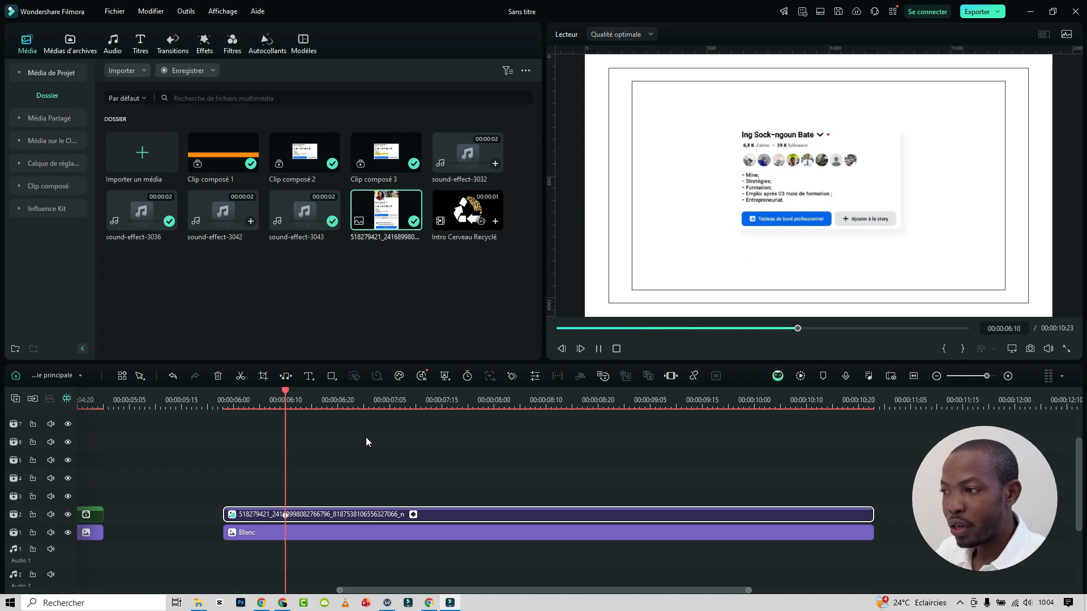
{"action": "key", "text": "space"}
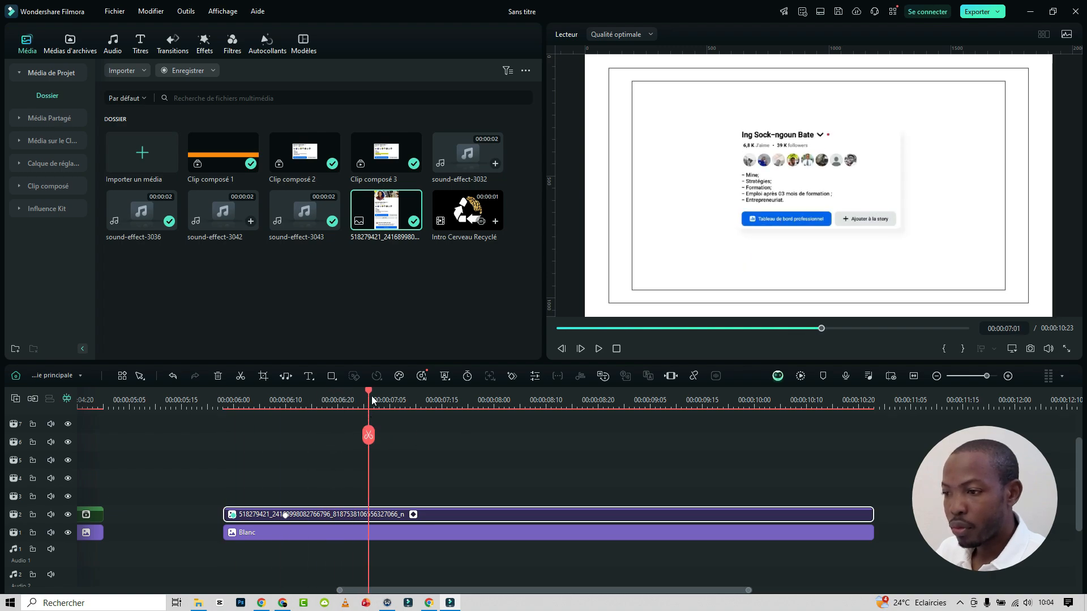
- Place Clip composé 1 on the track above the screenshot clip at 00:00:06:10 and trim its end to match that clip
{"action": "left_click_drag", "start_coordinate": [367, 397], "coordinate": [287, 400]}
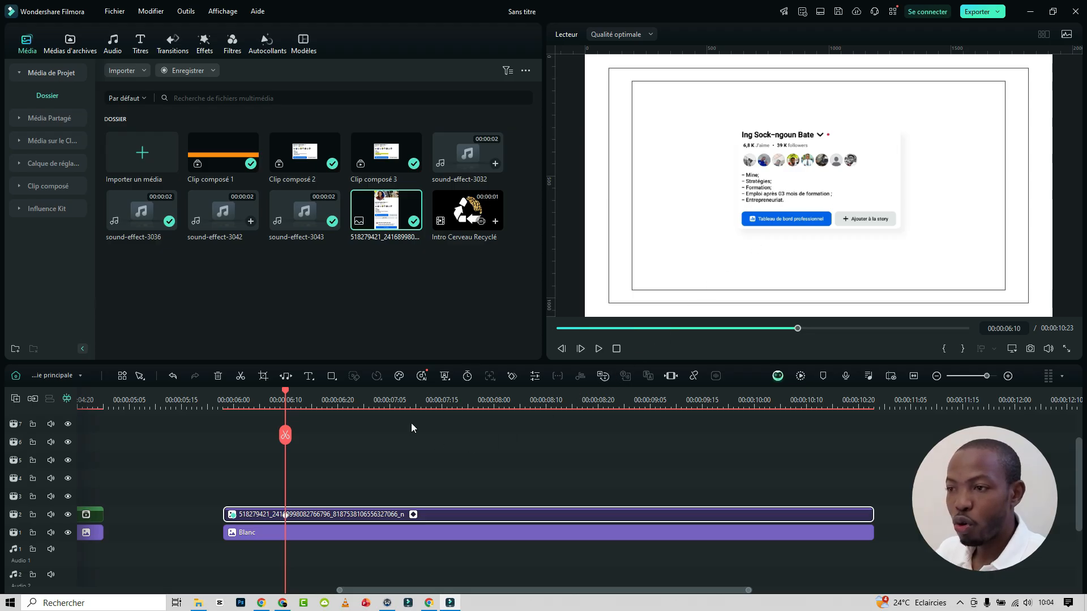
{"action": "left_click_drag", "start_coordinate": [222, 164], "coordinate": [289, 498]}
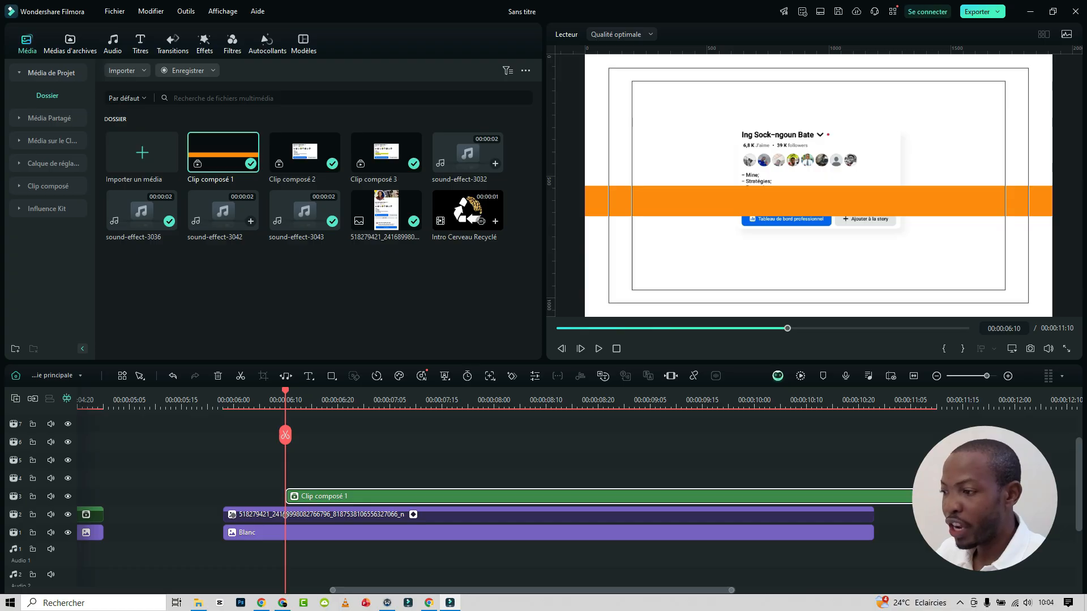
{"action": "left_click_drag", "start_coordinate": [935, 497], "coordinate": [873, 498]}
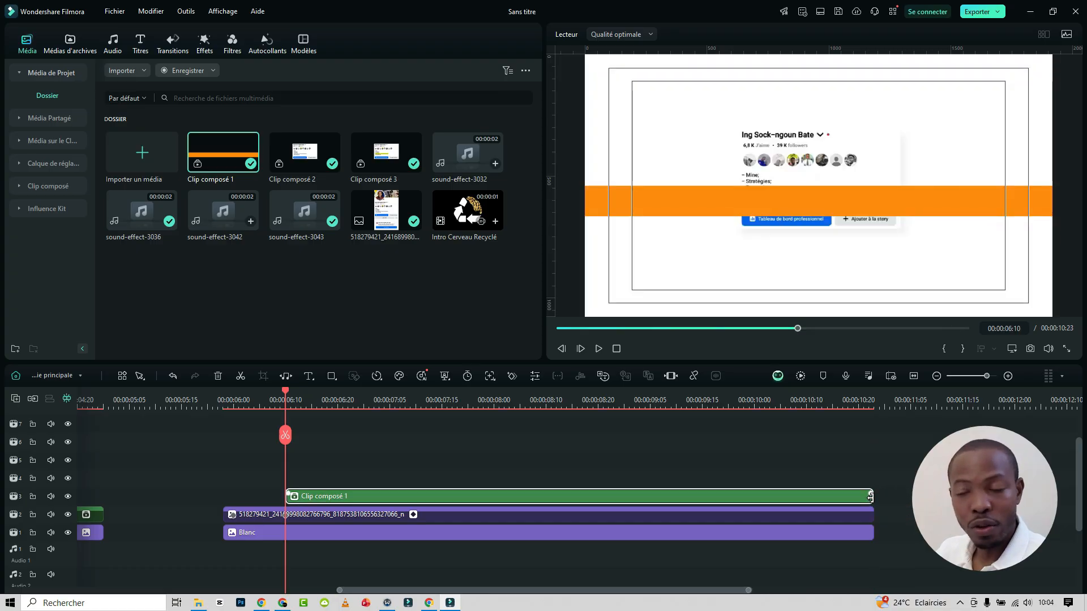
- Scale the orange bar to 23.58% and move it to X -72.16, Y -18.75 px over the "Emploi après 03 mois de formation" line
{"action": "double_click", "coordinate": [739, 497]}
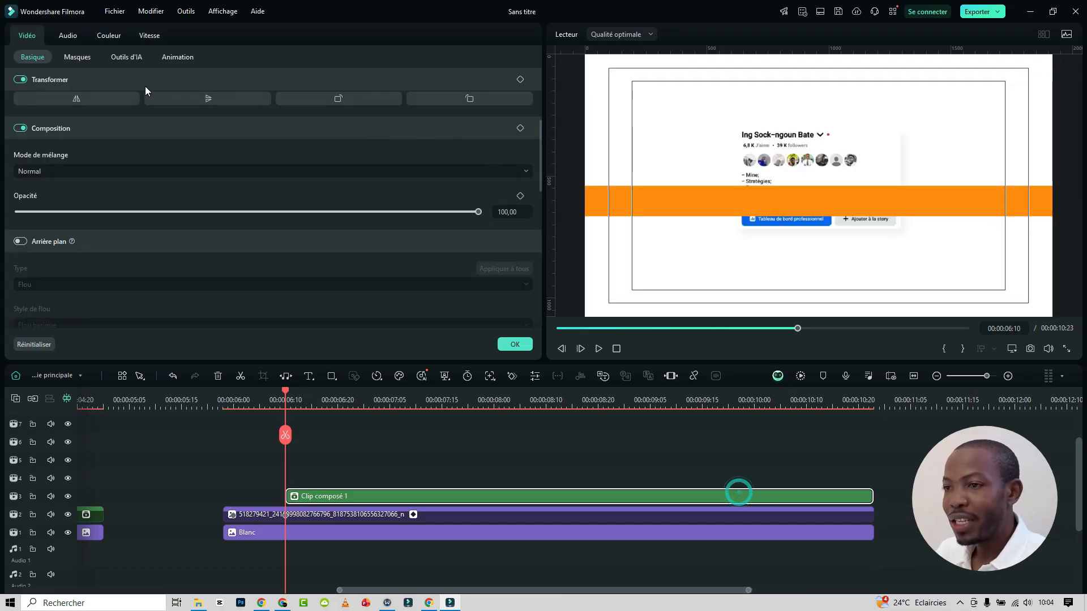
{"action": "left_click_drag", "start_coordinate": [540, 148], "coordinate": [537, 79]}
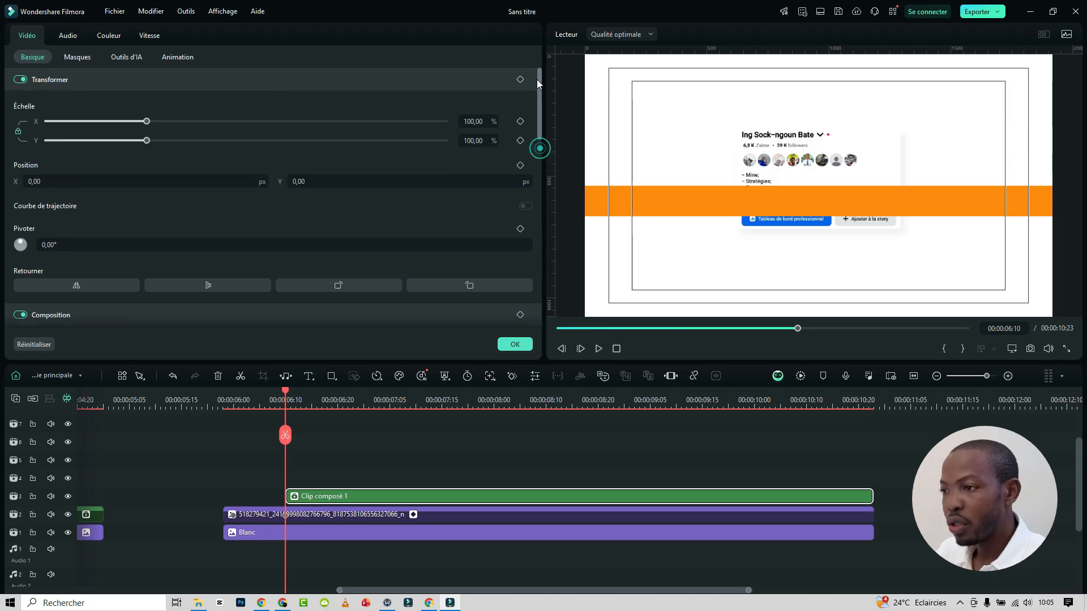
{"action": "left_click_drag", "start_coordinate": [484, 121], "coordinate": [462, 121]}
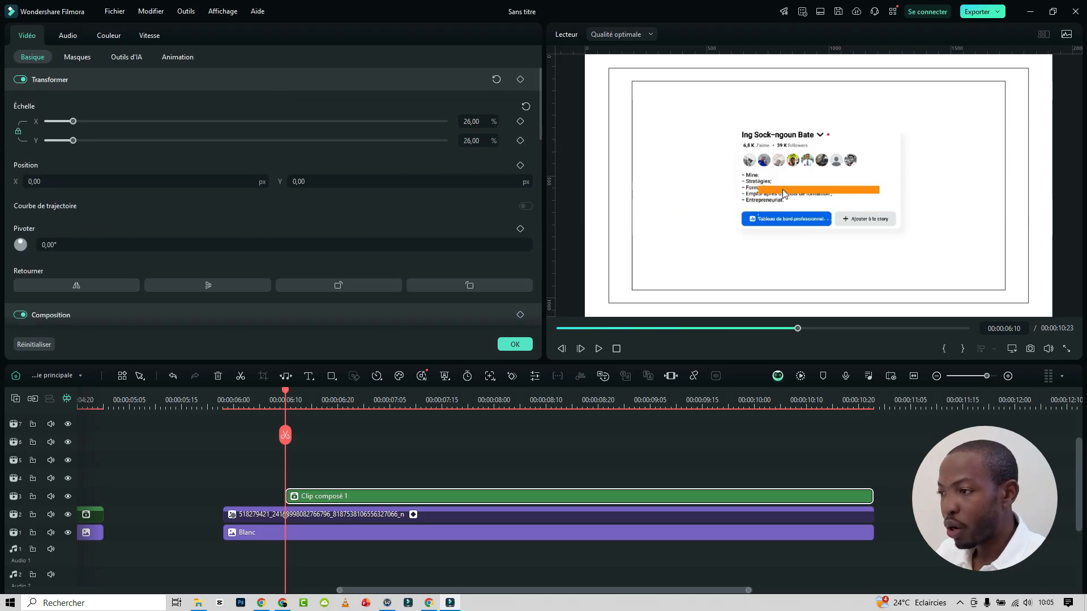
{"action": "left_click_drag", "start_coordinate": [784, 193], "coordinate": [770, 196]}
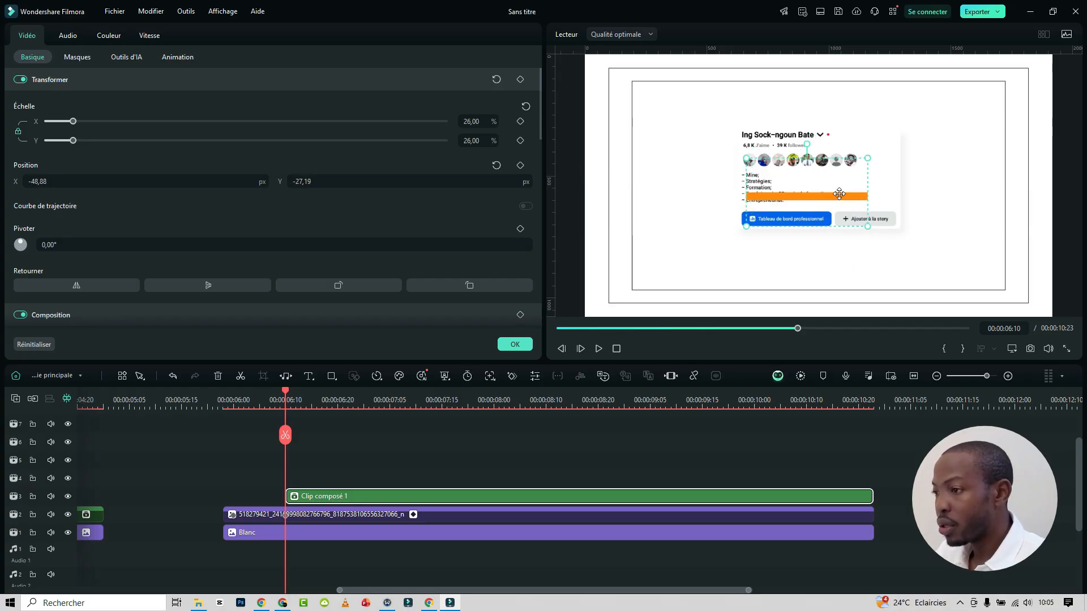
{"action": "left_click_drag", "start_coordinate": [887, 206], "coordinate": [855, 218]}
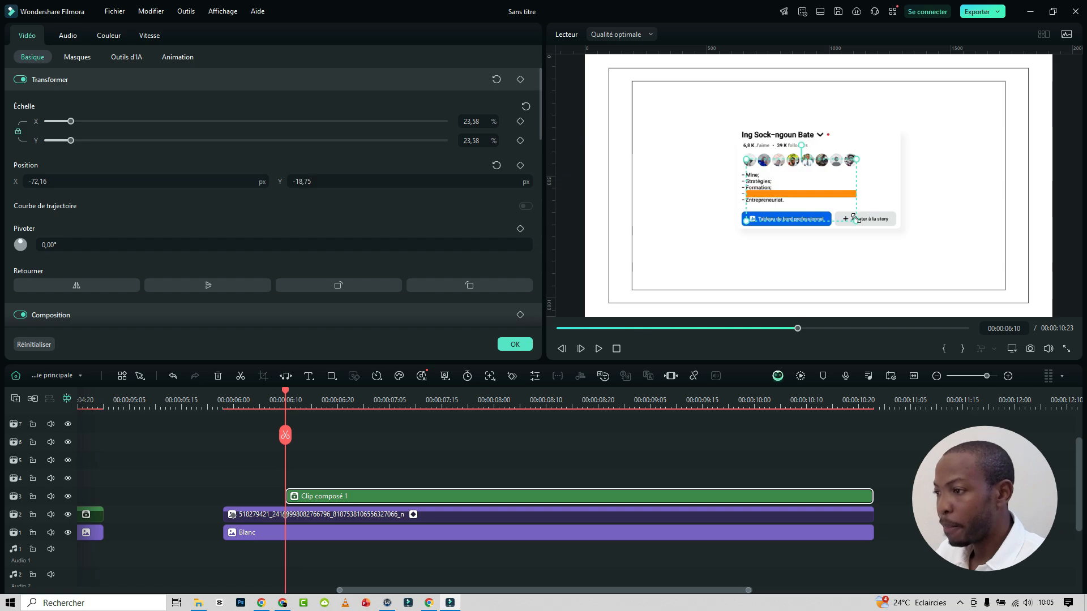
{"action": "key", "text": "alt+Up"}
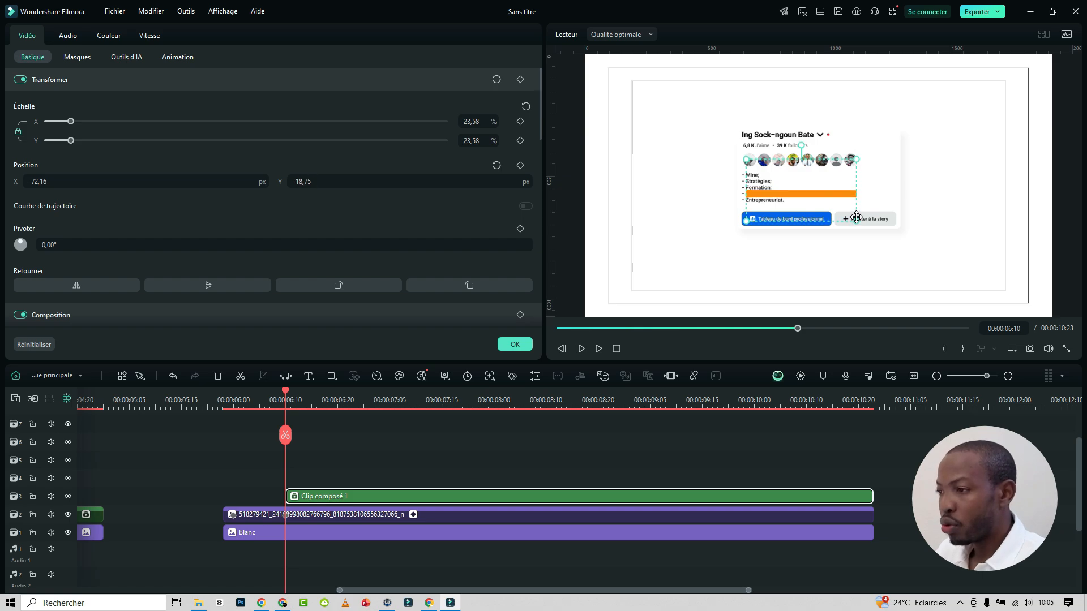
{"action": "left_click", "coordinate": [515, 345]}
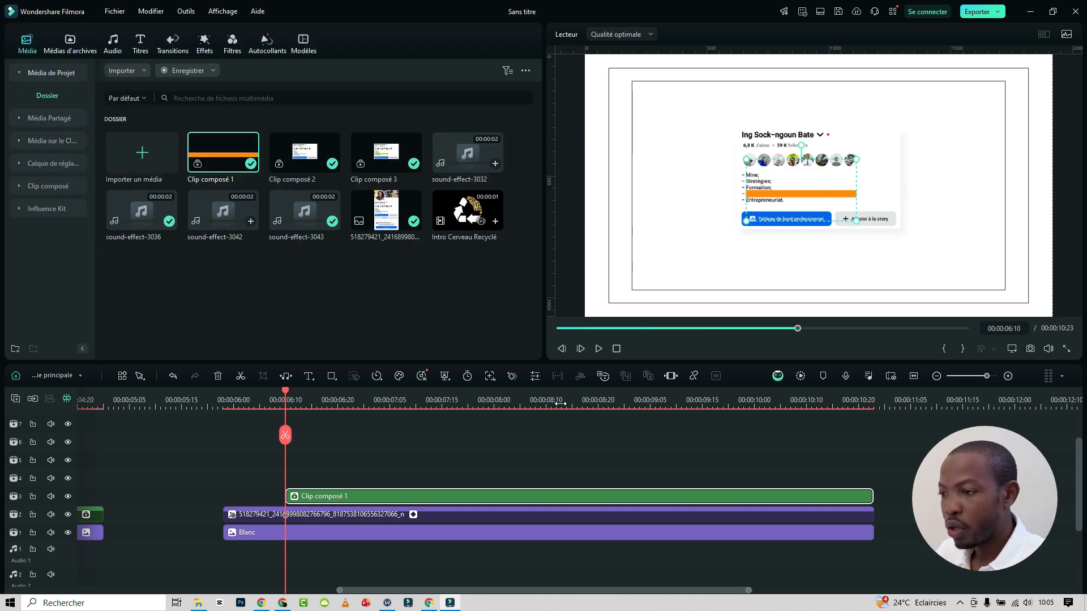
- Set the blend mode of Clip composé 1 to Densité couleur + and confirm the settings
{"action": "scroll", "coordinate": [412, 475], "scroll_direction": "down", "scroll_amount": 3}
{"action": "double_click", "coordinate": [389, 498]}
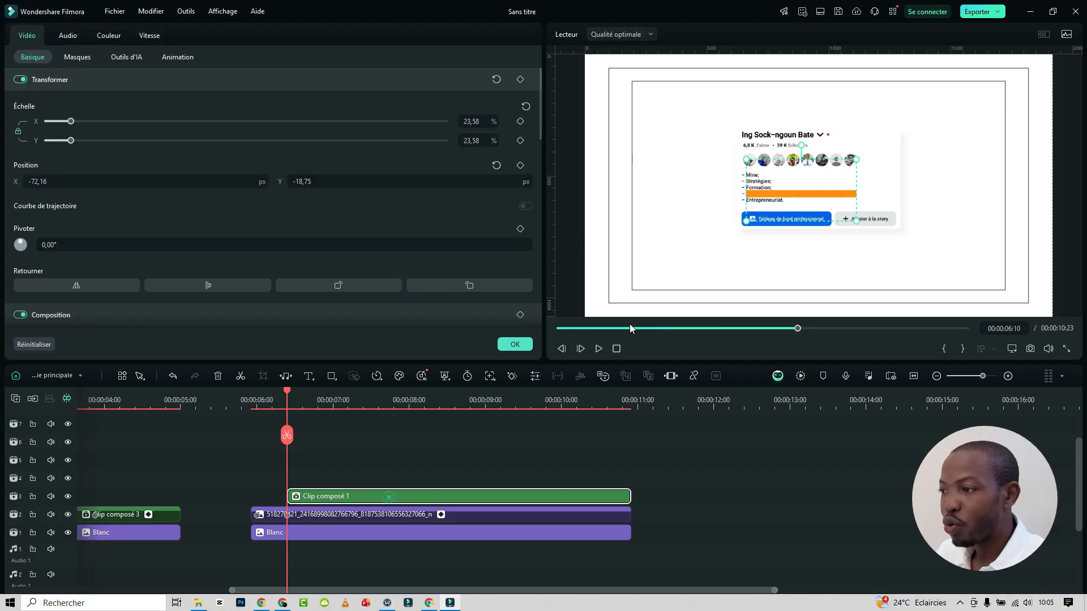
{"action": "scroll", "coordinate": [368, 225], "scroll_direction": "down", "scroll_amount": 2}
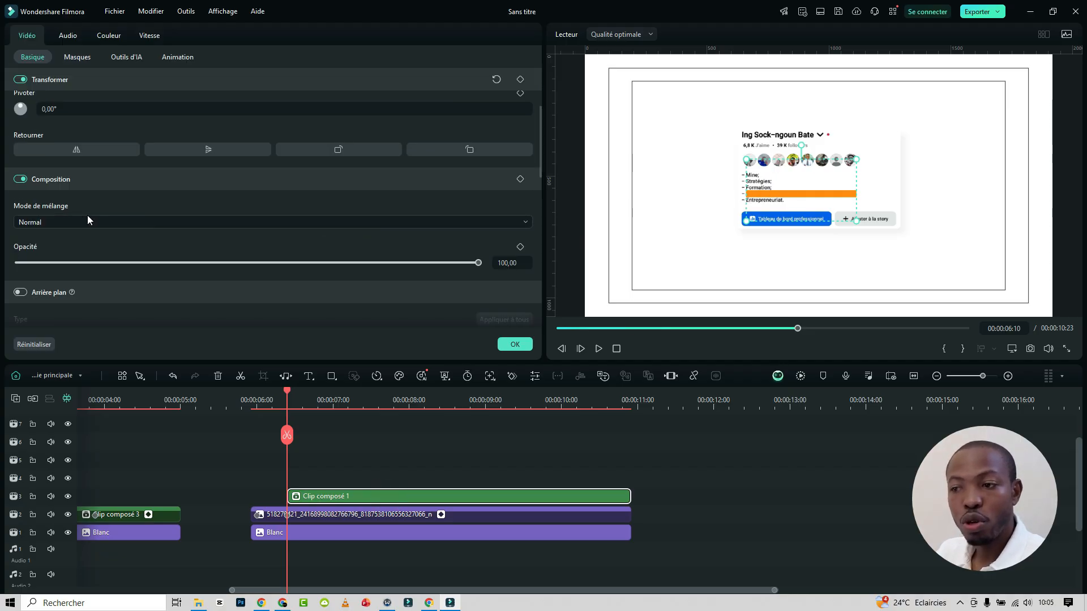
{"action": "left_click", "coordinate": [105, 219]}
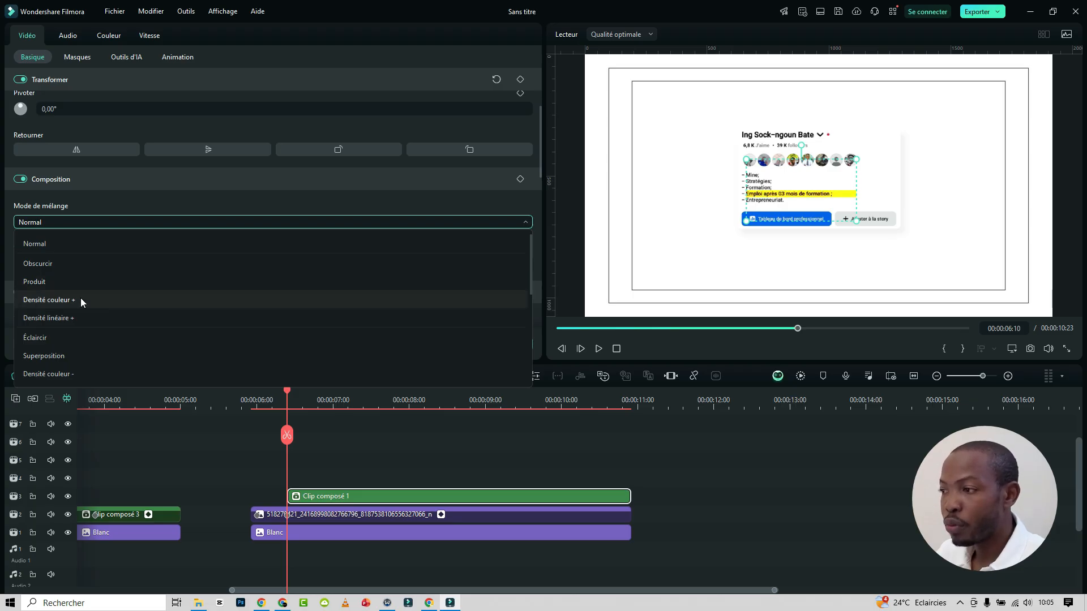
{"action": "left_click", "coordinate": [81, 299]}
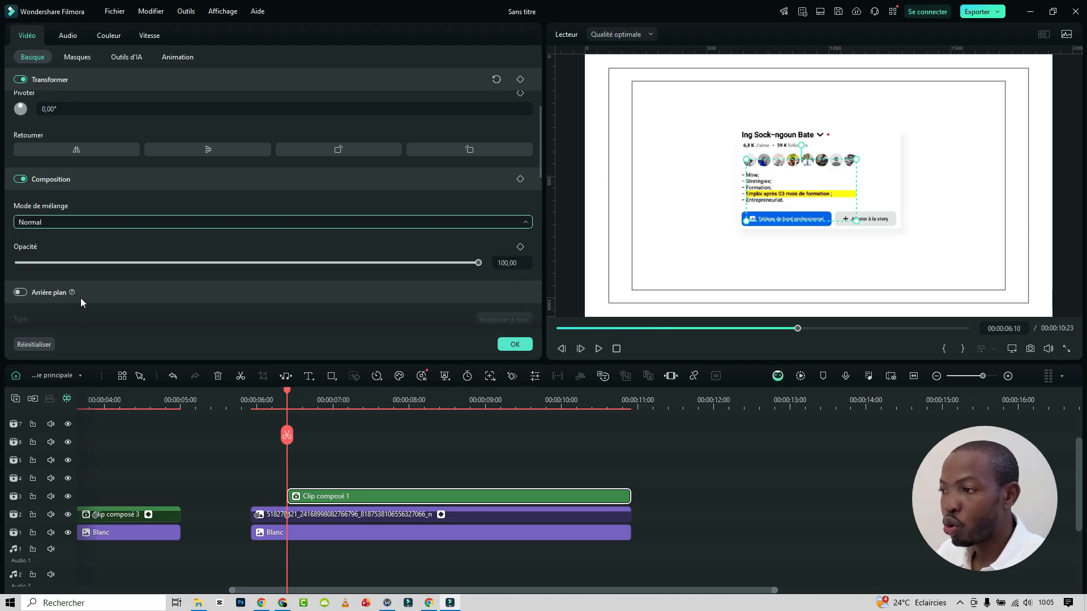
{"action": "left_click", "coordinate": [514, 344]}
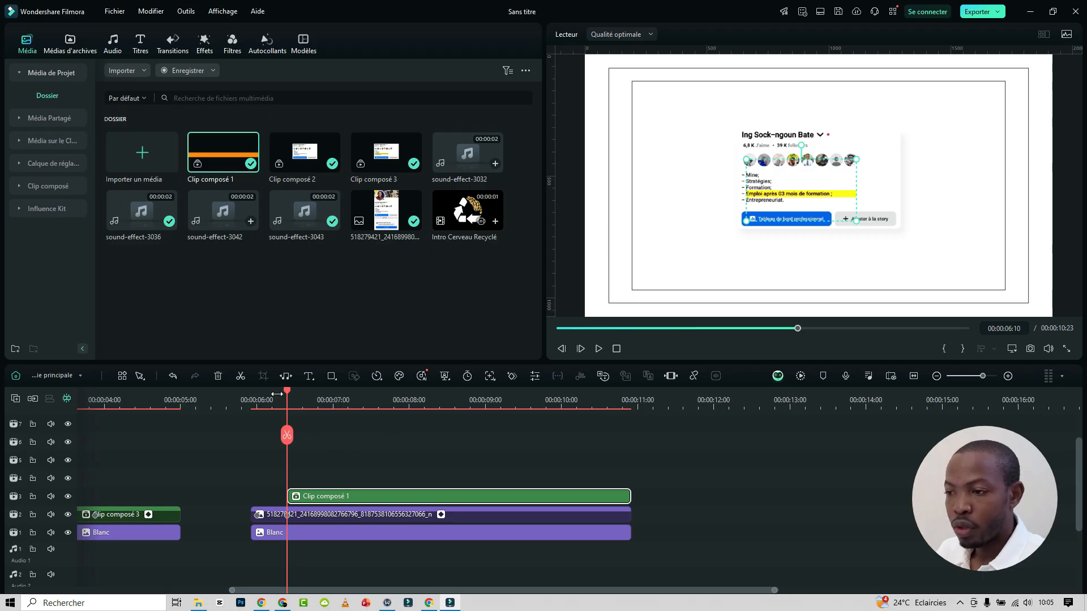
- Play the new screenshot's entrance with the blended bar from around 00:00:06:00
{"action": "left_click_drag", "start_coordinate": [286, 392], "coordinate": [249, 400]}
{"action": "key", "text": "space"}
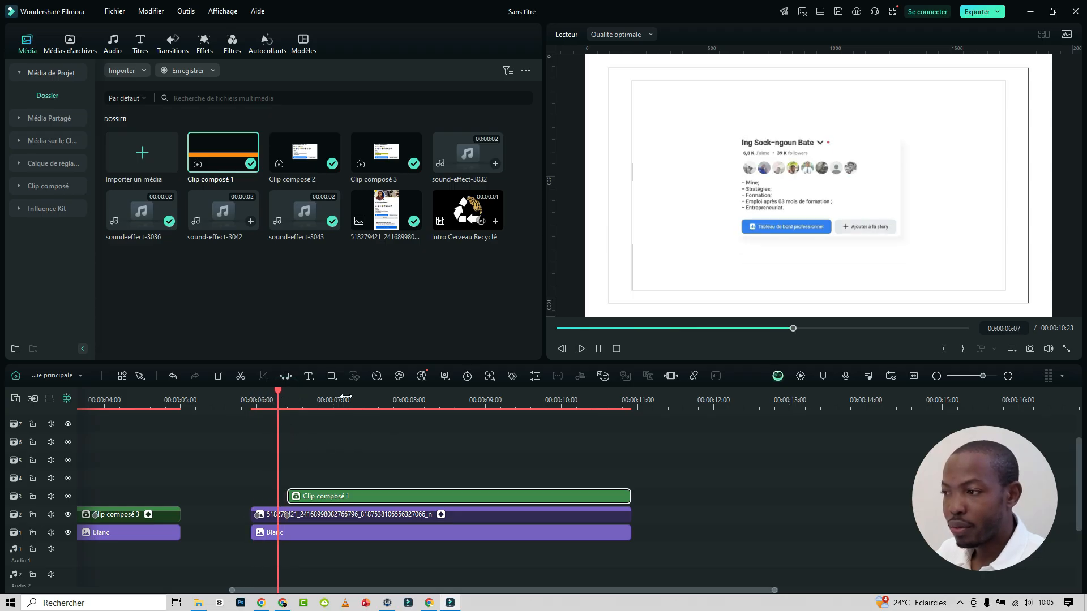
{"action": "key", "text": "space"}
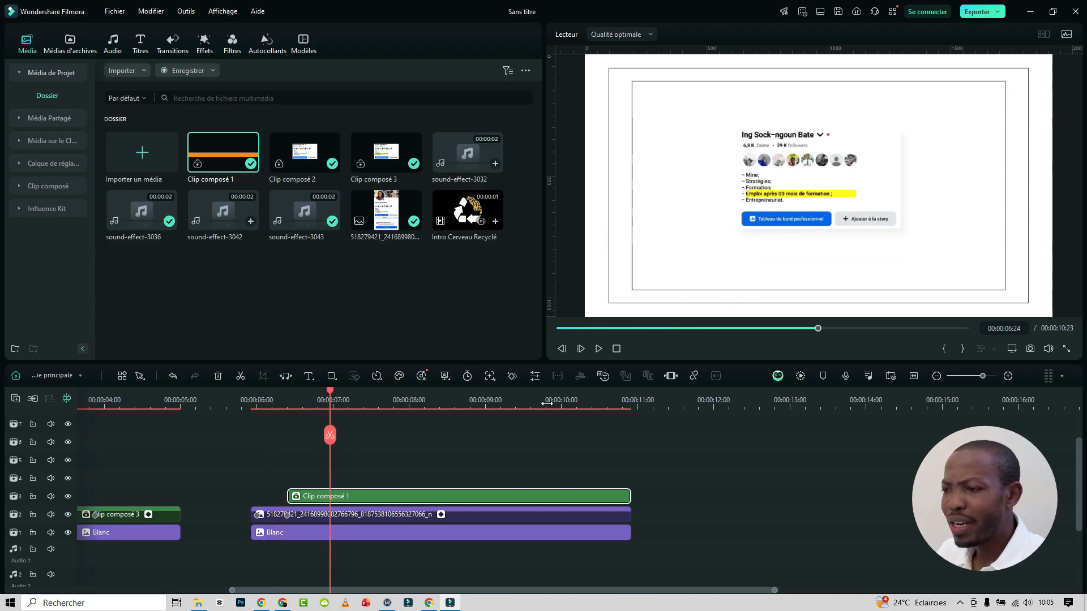
- Play the finished first highlight animation from the start of the timeline for comparison
{"action": "left_click_drag", "start_coordinate": [547, 403], "coordinate": [356, 400]}
{"action": "left_click_drag", "start_coordinate": [118, 390], "coordinate": [74, 403]}
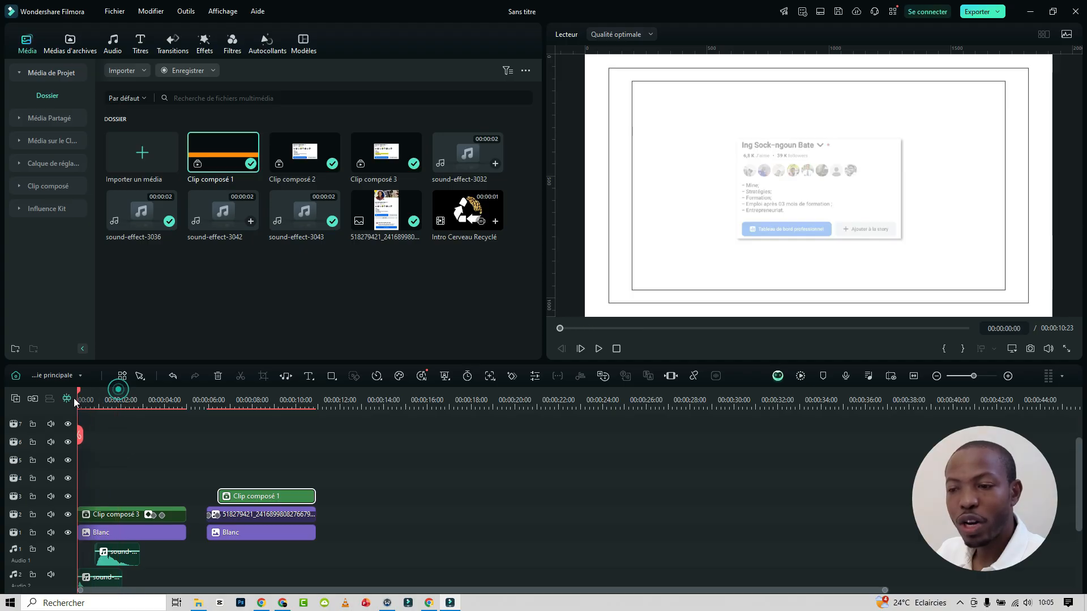
{"action": "key", "text": "space"}
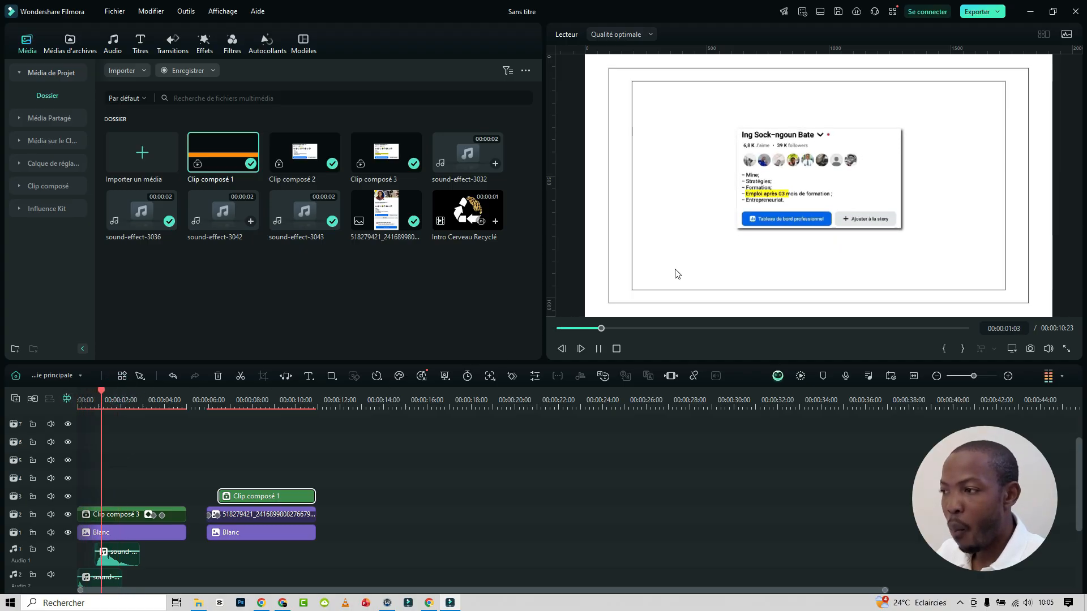
{"action": "key", "text": "space"}
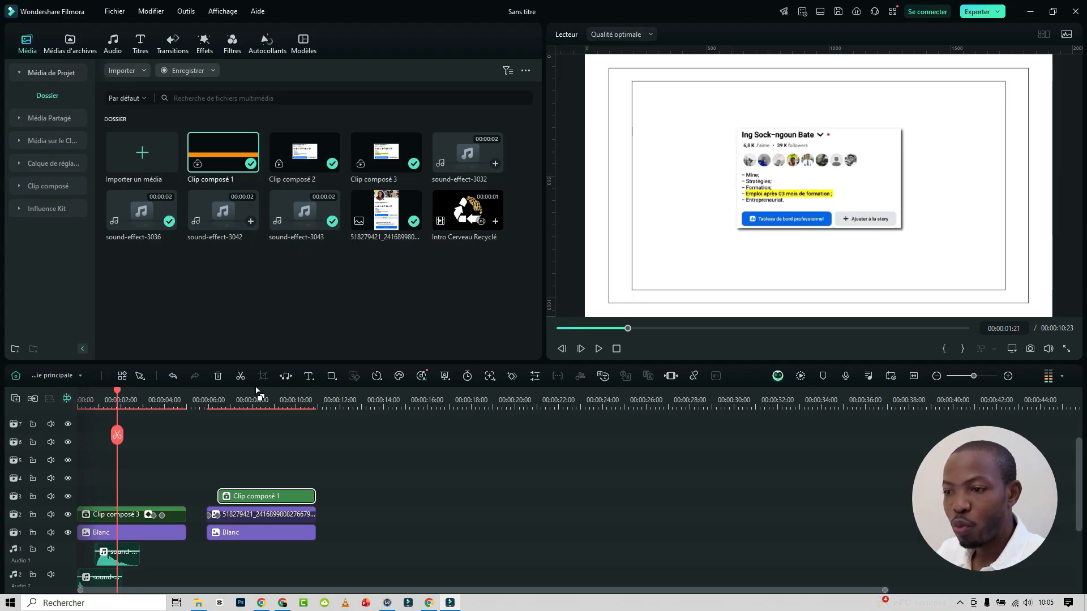
- At 00:00:06:10, add a single-line mask to Clip composé 1, rotate it 180°, position it at X -918.18, Y -9.87 px and keyframe it
{"action": "left_click", "coordinate": [211, 402]}
{"action": "left_click_drag", "start_coordinate": [217, 402], "coordinate": [253, 402]}
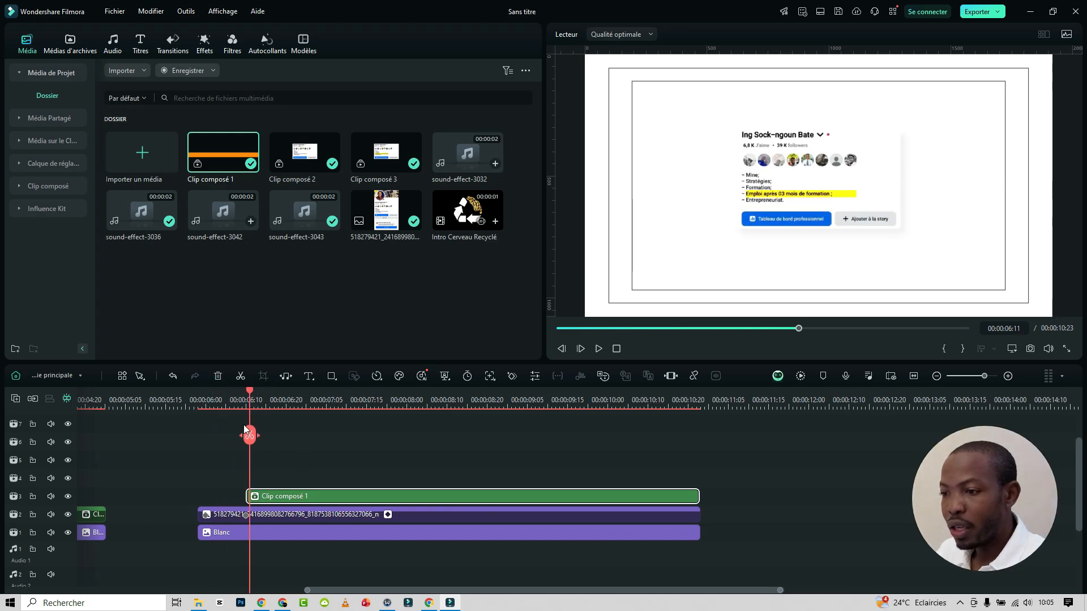
{"action": "left_click_drag", "start_coordinate": [250, 400], "coordinate": [247, 400]}
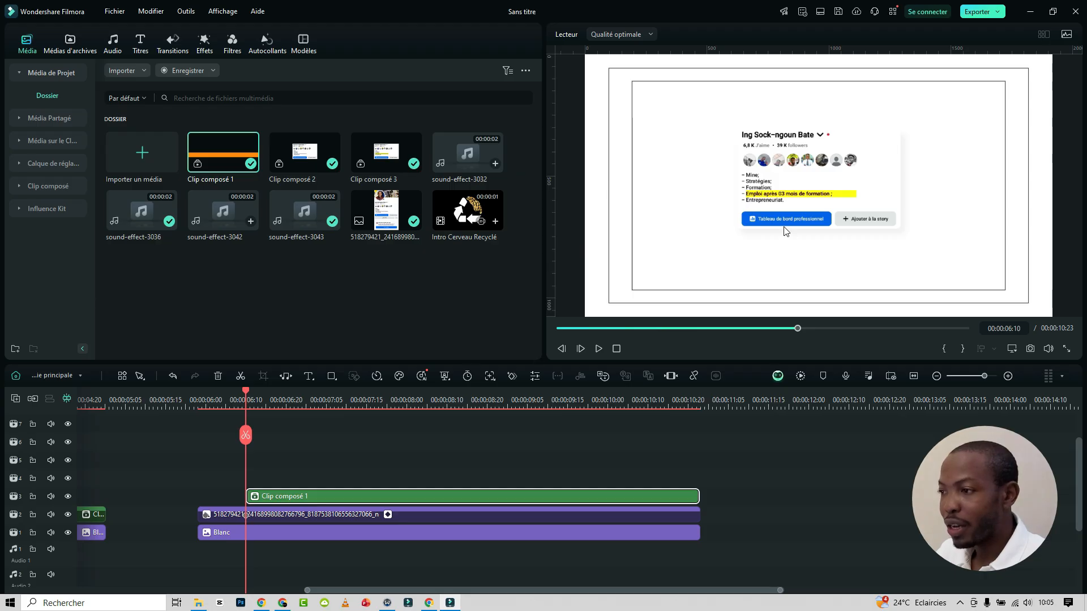
{"action": "double_click", "coordinate": [476, 495]}
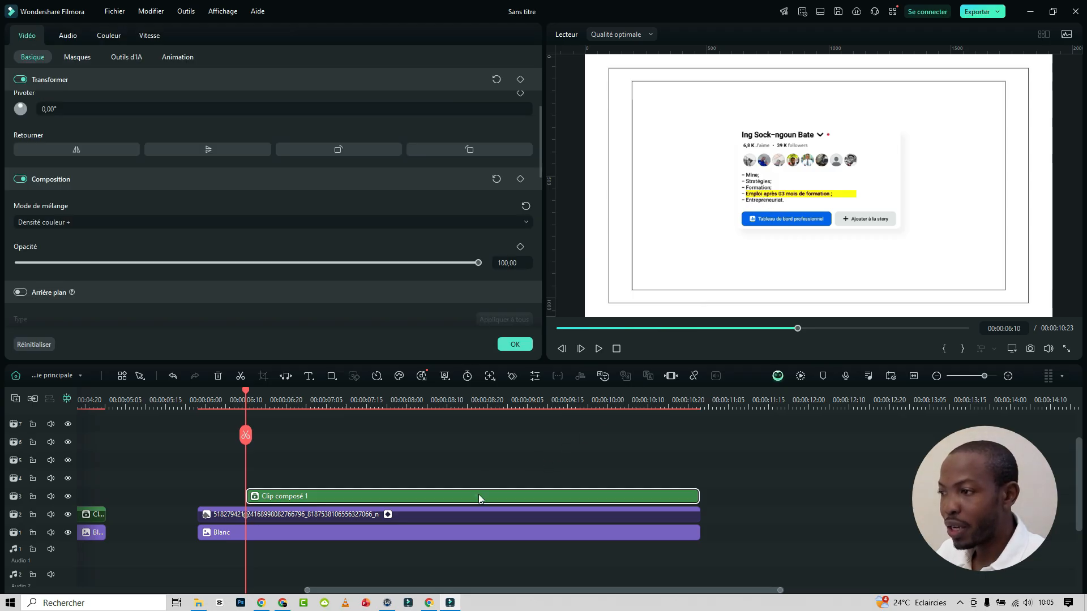
{"action": "left_click", "coordinate": [817, 191]}
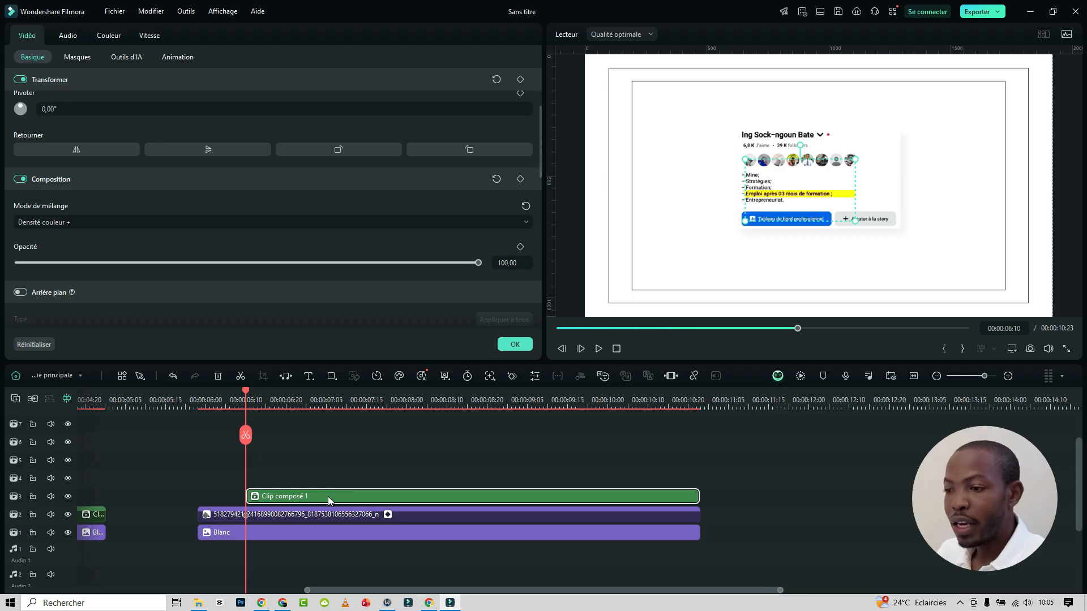
{"action": "left_click", "coordinate": [76, 57]}
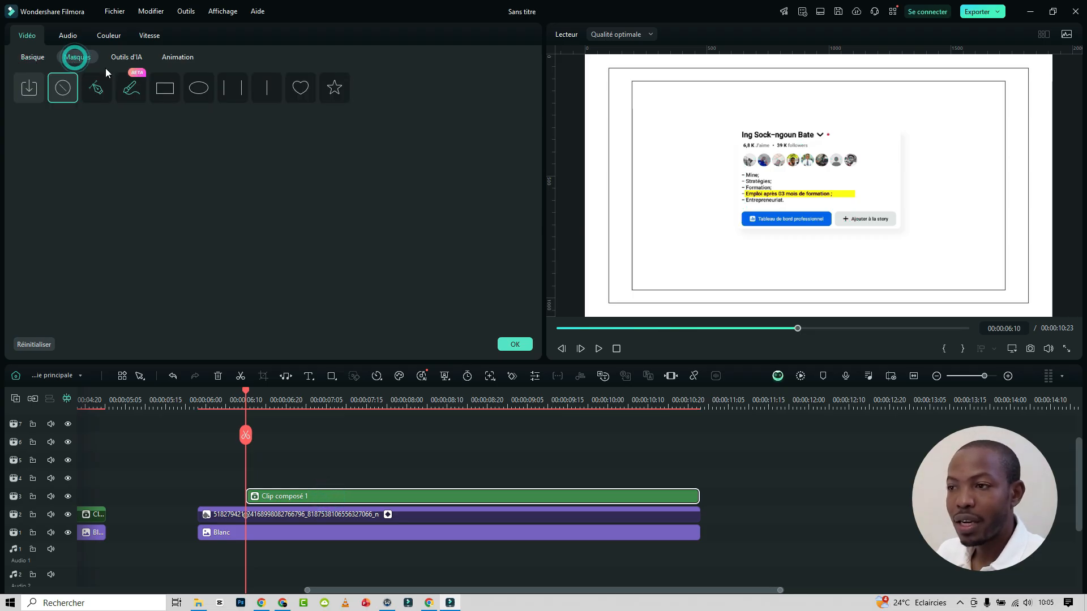
{"action": "left_click", "coordinate": [270, 88]}
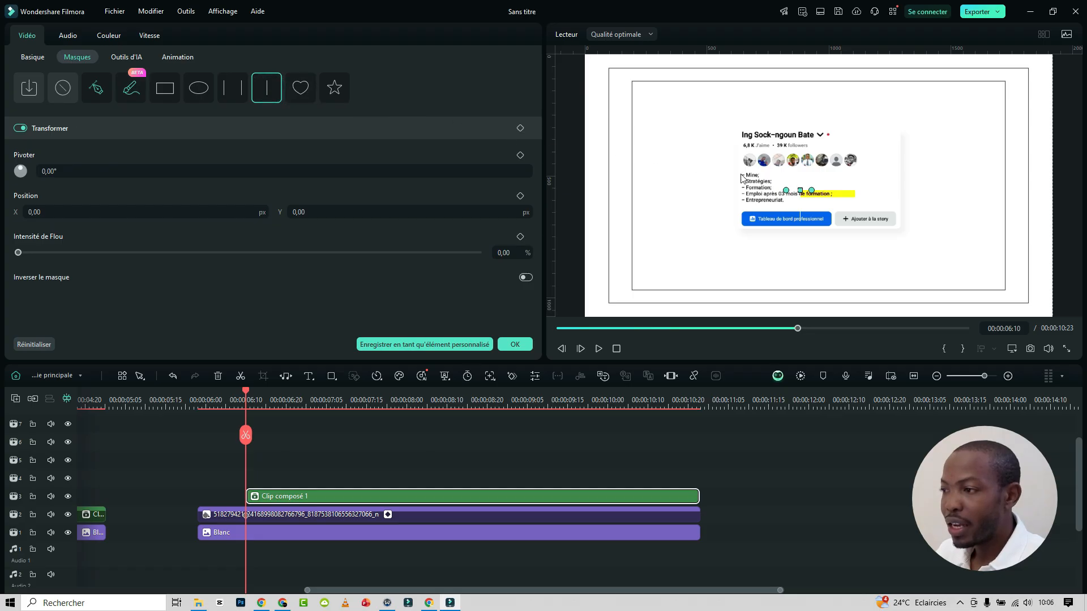
{"action": "left_click_drag", "start_coordinate": [785, 188], "coordinate": [762, 191]}
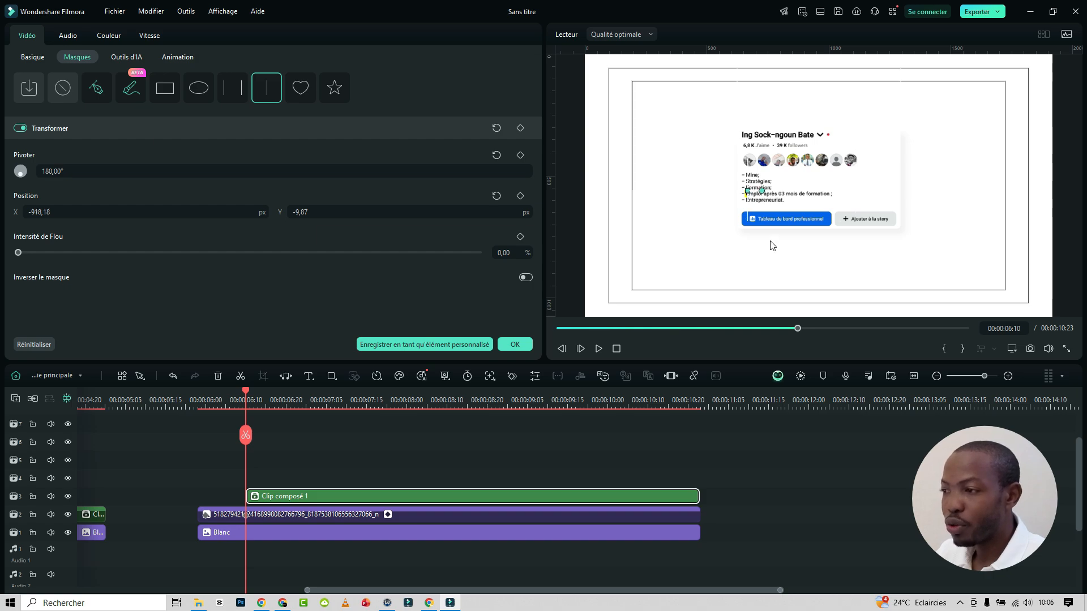
{"action": "left_click", "coordinate": [520, 129]}
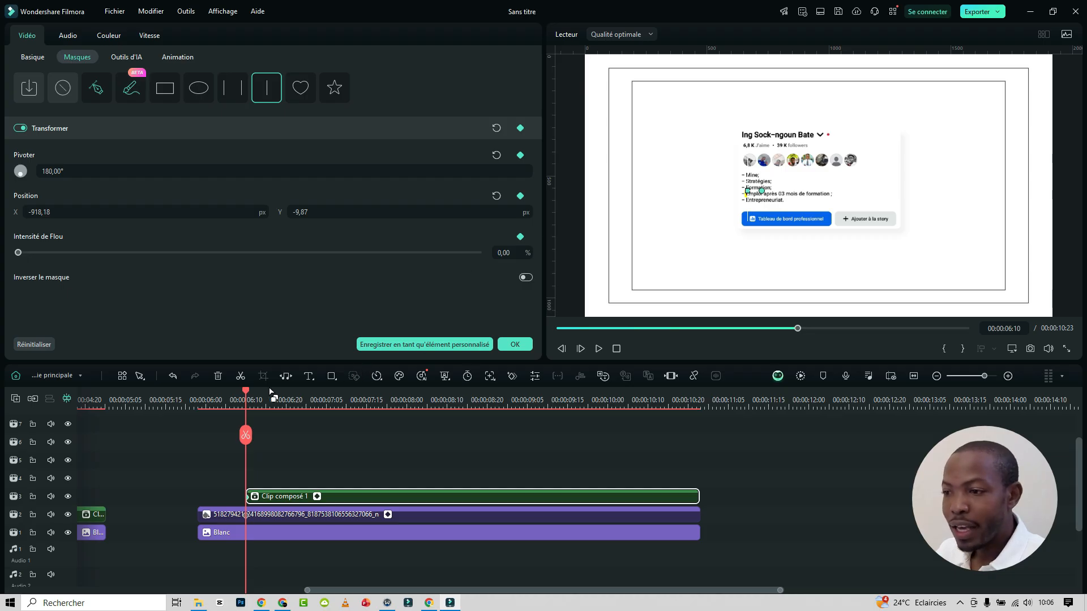
- At 00:00:10:17, move the mask to X 631.87, Y -29.62 px at the end of the text line and scrub through the reveal
{"action": "left_click_drag", "start_coordinate": [249, 395], "coordinate": [679, 402]}
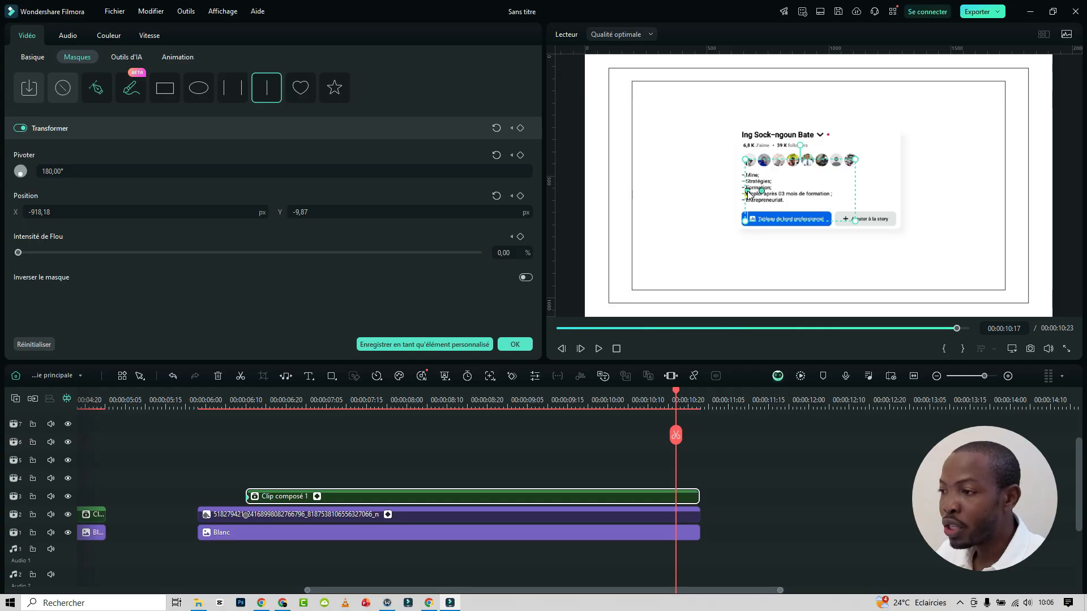
{"action": "left_click_drag", "start_coordinate": [749, 195], "coordinate": [837, 192]}
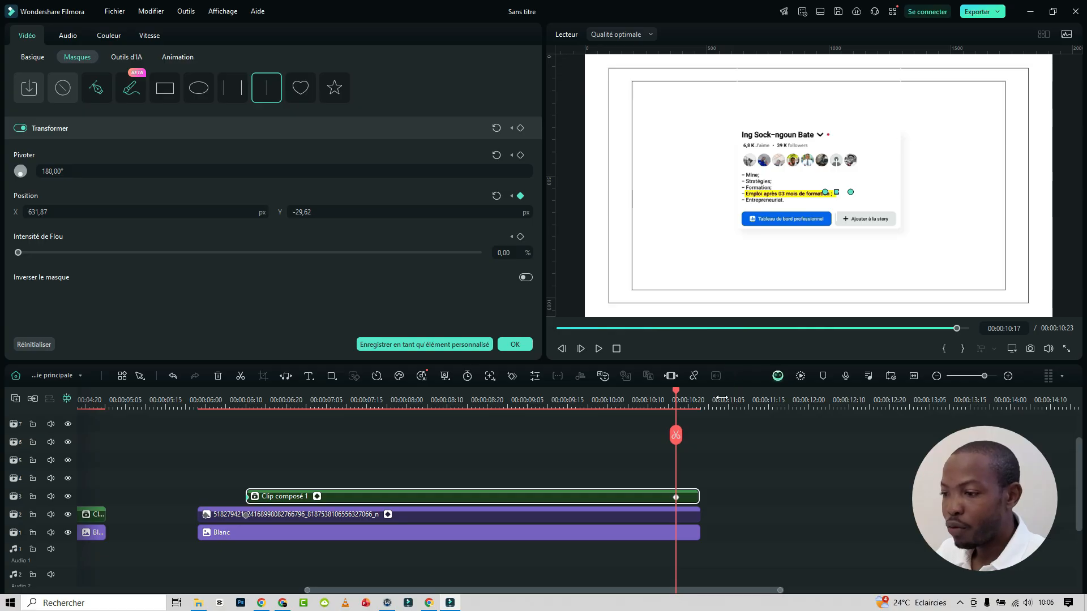
{"action": "scroll", "coordinate": [722, 399], "scroll_direction": "down", "scroll_amount": 1}
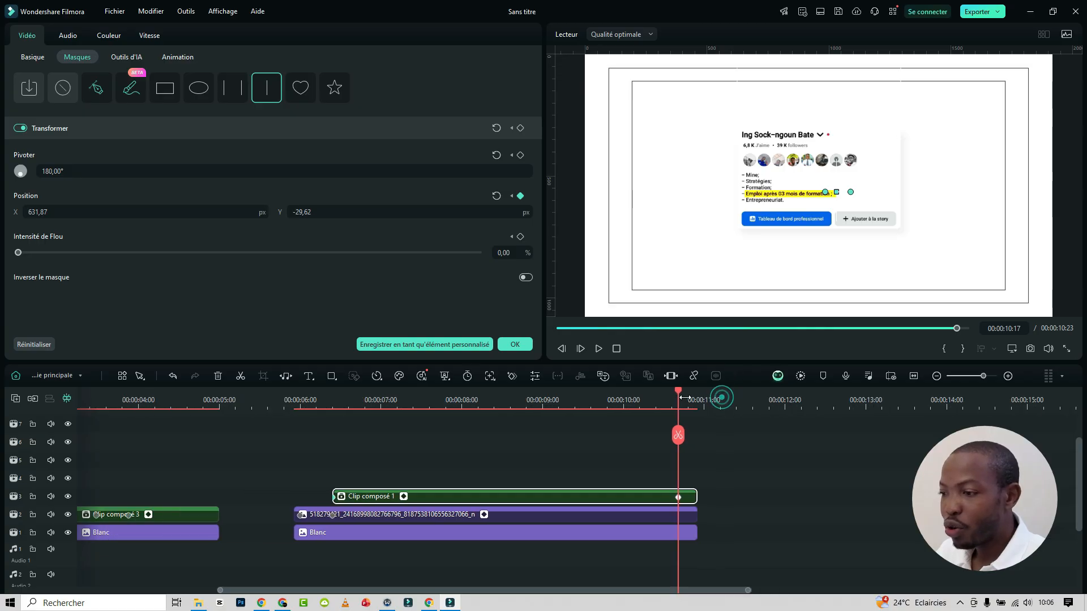
{"action": "left_click", "coordinate": [352, 395]}
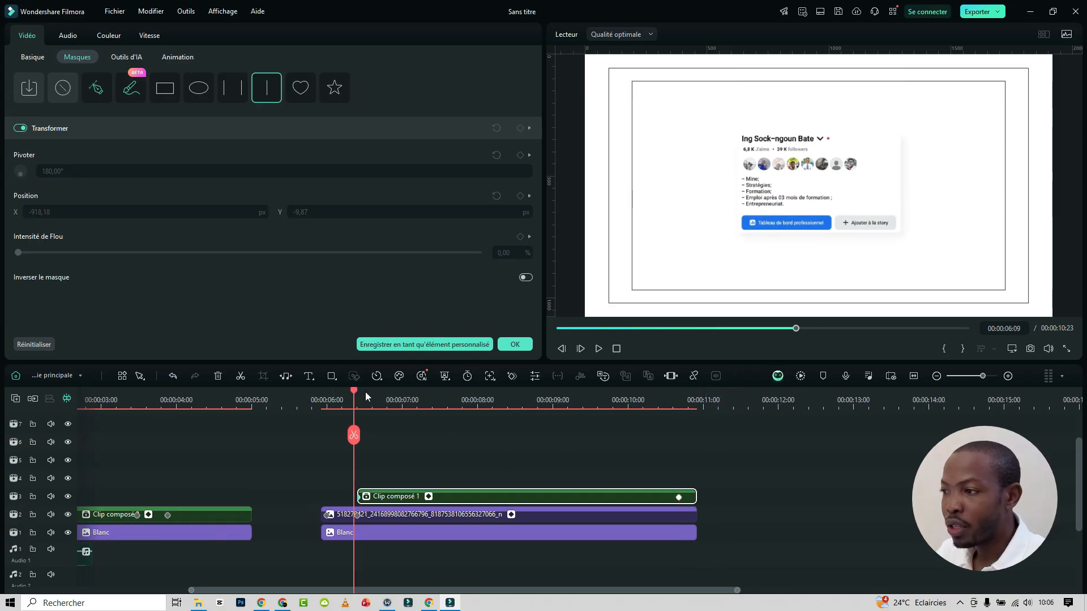
{"action": "left_click_drag", "start_coordinate": [365, 391], "coordinate": [678, 393]}
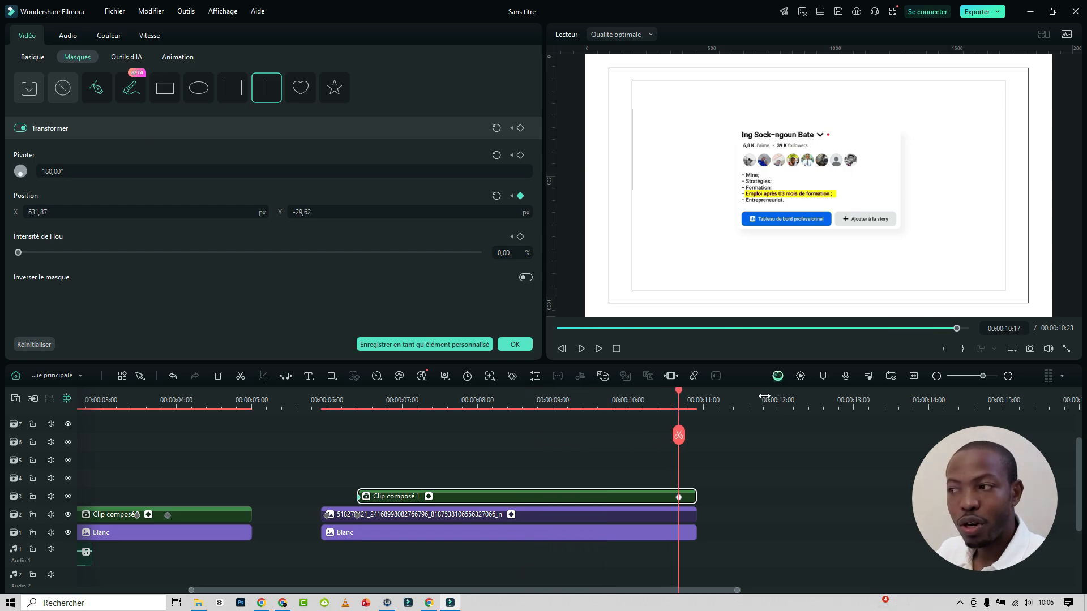
- Play both highlight sequences on the timeline to compare how fast their bars cross the text line
{"action": "scroll", "coordinate": [764, 396], "scroll_direction": "down", "scroll_amount": 4}
{"action": "left_click_drag", "start_coordinate": [307, 392], "coordinate": [49, 398]}
{"action": "key", "text": "space"}
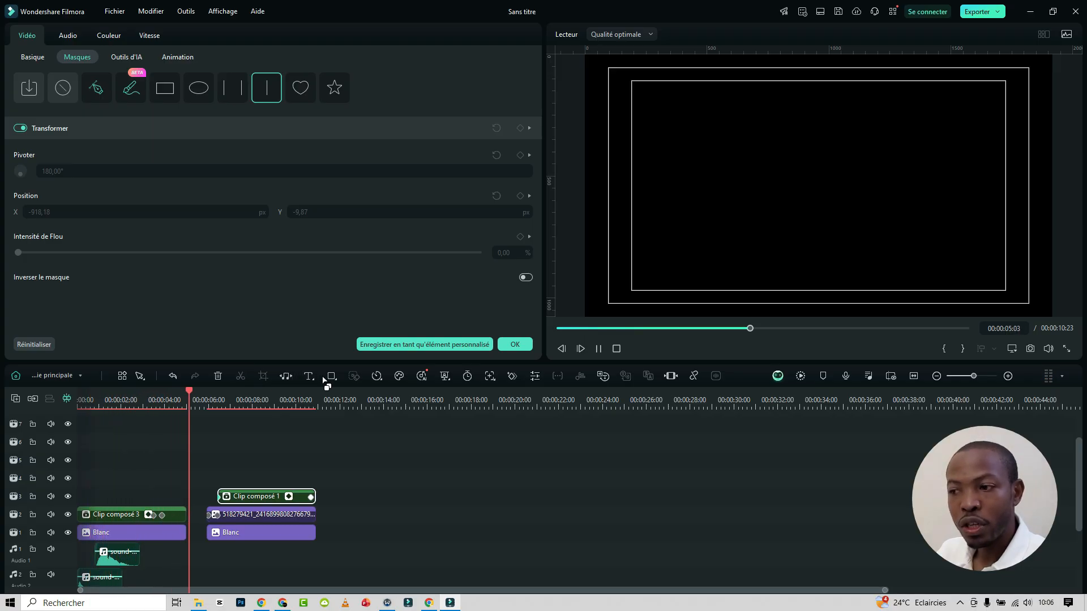
{"action": "key", "text": "space"}
{"action": "key", "text": "space"}
{"action": "scroll", "coordinate": [476, 391], "scroll_direction": "up", "scroll_amount": 5}
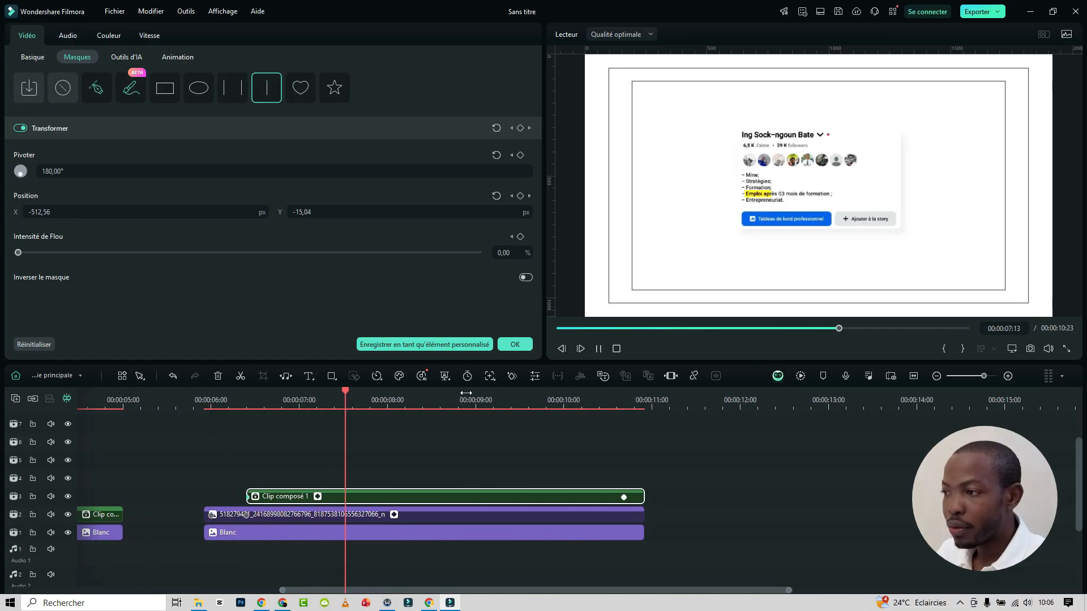
{"action": "scroll", "coordinate": [670, 393], "scroll_direction": "down", "scroll_amount": 5}
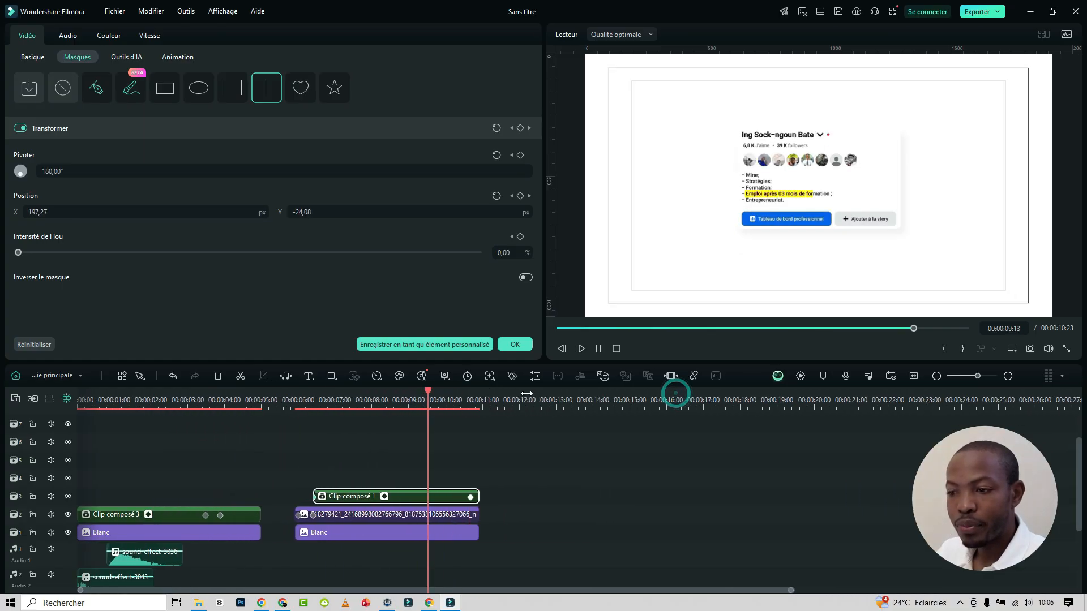
{"action": "key", "text": "space"}
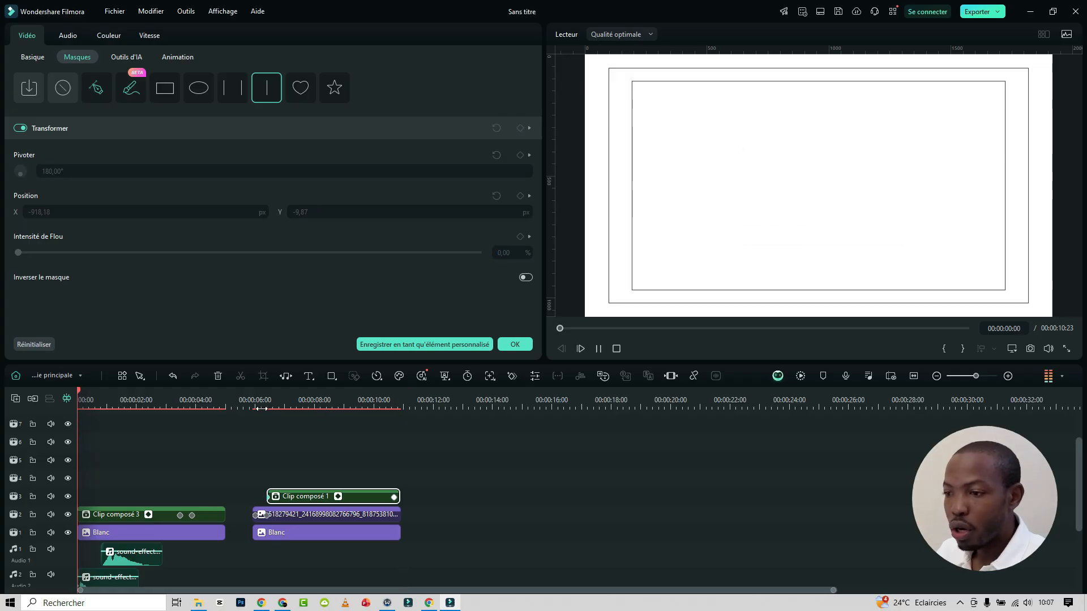
{"action": "key", "text": "space"}
- Move the mask's end keyframe on Clip composé 1 earlier, to about 00:00:07:13
{"action": "left_click_drag", "start_coordinate": [259, 400], "coordinate": [678, 506]}
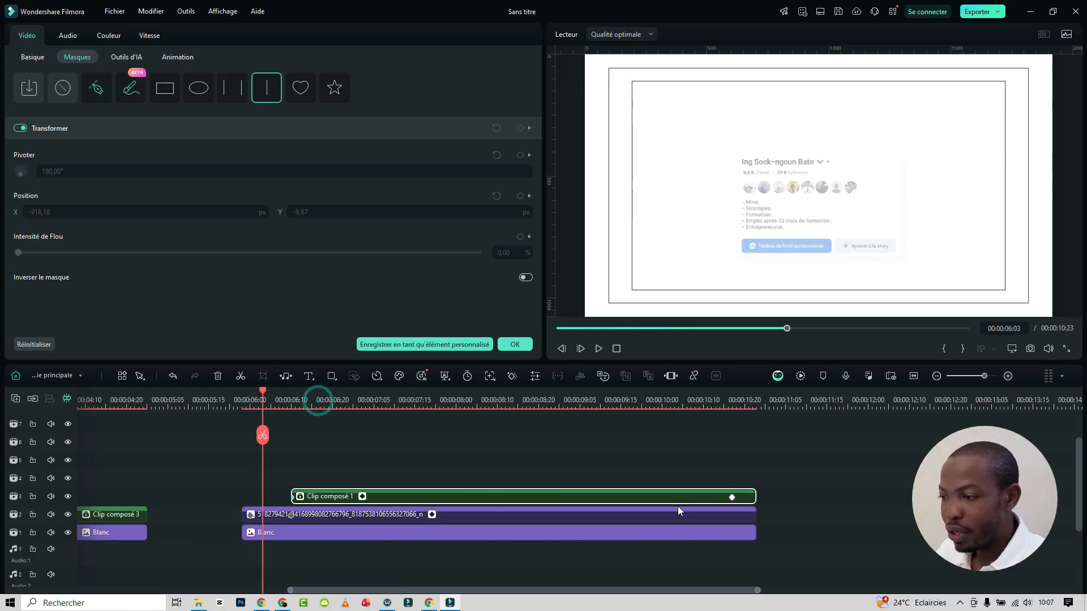
{"action": "left_click", "coordinate": [733, 498]}
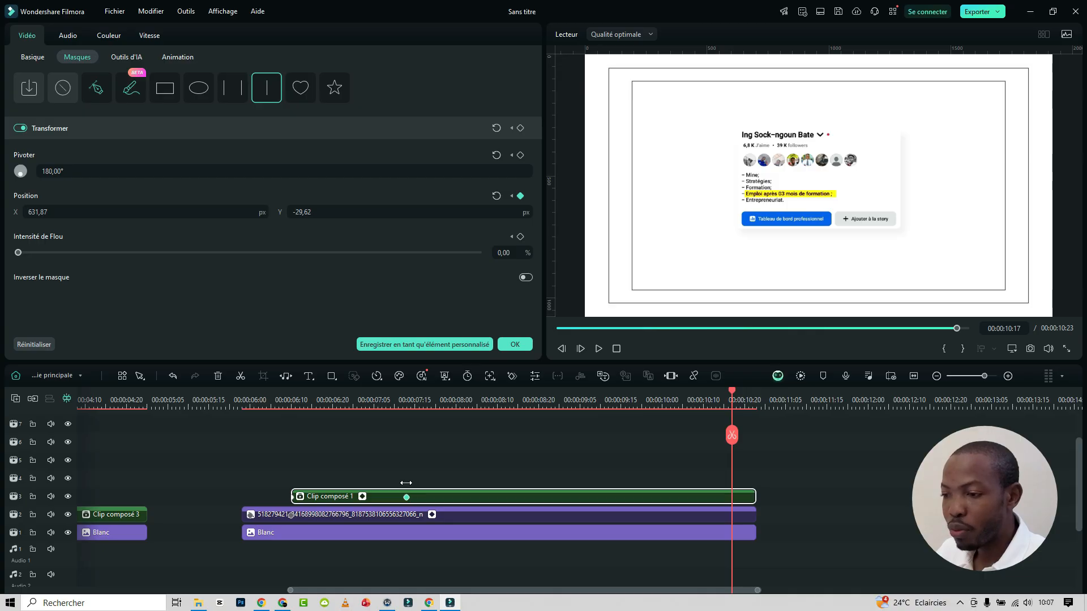
{"action": "left_click_drag", "start_coordinate": [406, 483], "coordinate": [406, 483]}
- Replay the retimed highlight from just before the second screenshot's entrance and confirm the clip settings
{"action": "left_click", "coordinate": [235, 400]}
{"action": "key", "text": "space"}
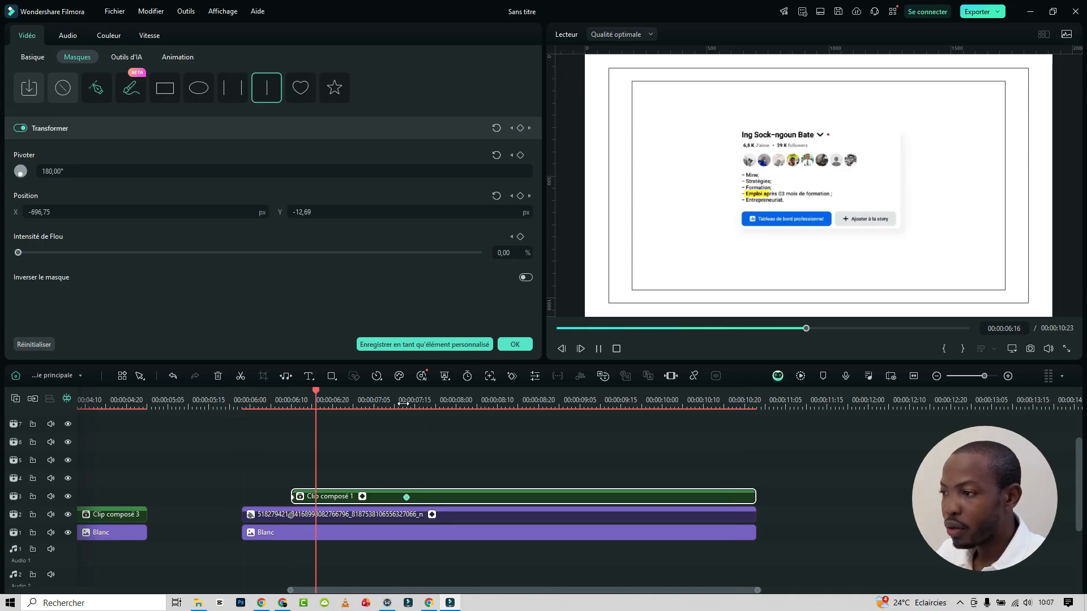
{"action": "left_click_drag", "start_coordinate": [728, 406], "coordinate": [514, 406]}
{"action": "key", "text": "space"}
{"action": "scroll", "coordinate": [241, 441], "scroll_direction": "down", "scroll_amount": 2}
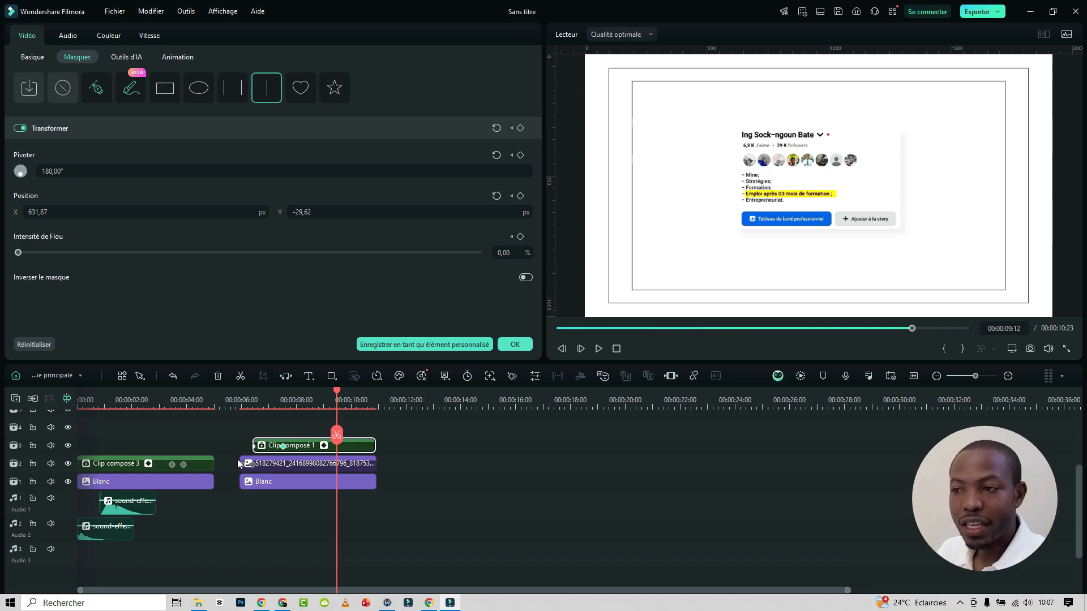
{"action": "left_click", "coordinate": [513, 345]}
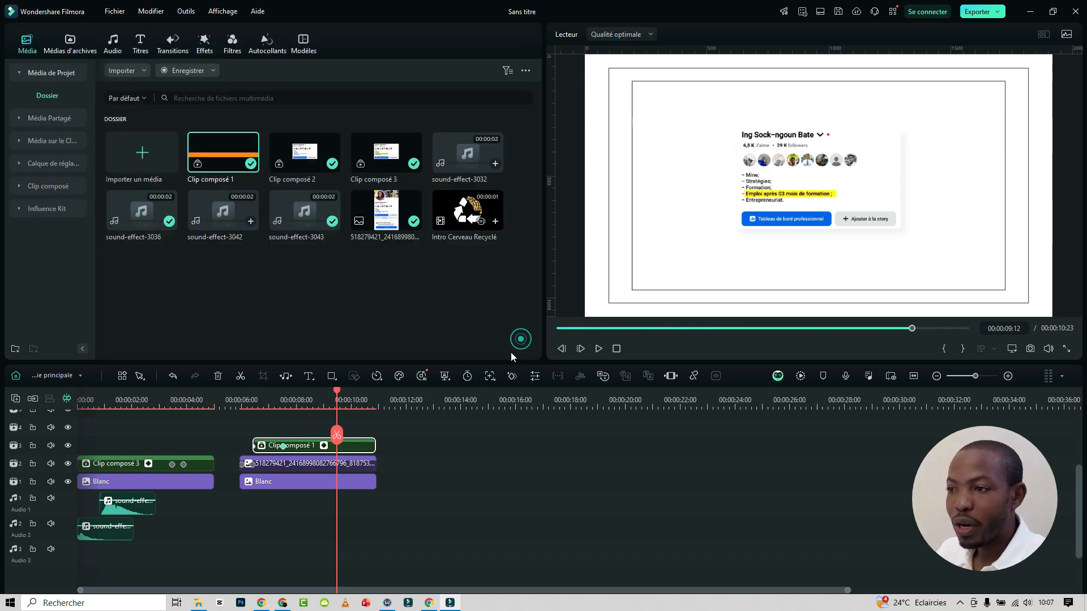
- Audition sound-effect-3032 and sound-effect-3043, and place sound-effect-3043 on Audio 1 at the start of the second screenshot clip
{"action": "double_click", "coordinate": [463, 156]}
{"action": "double_click", "coordinate": [293, 220]}
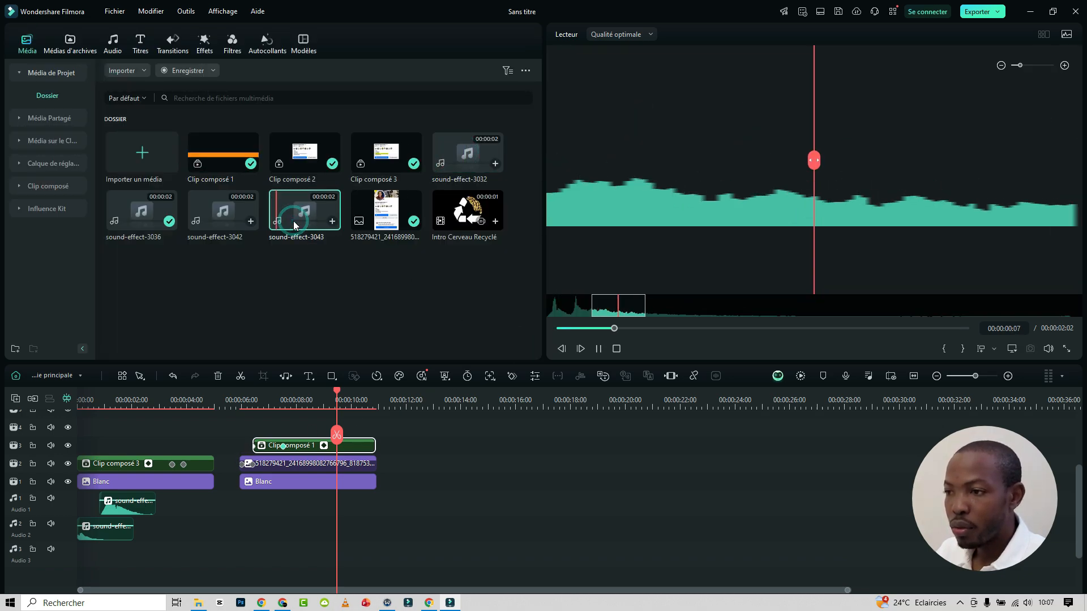
{"action": "left_click_drag", "start_coordinate": [300, 223], "coordinate": [264, 502]}
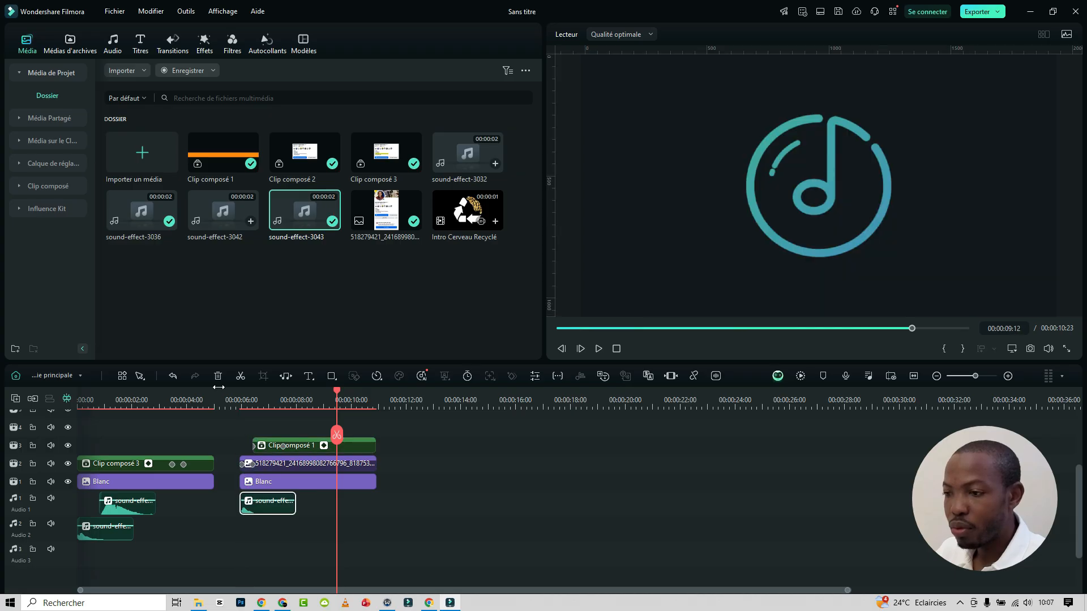
- Play the second screenshot's entrance with sound-effect-3043 from just before the clip begins
{"action": "left_click", "coordinate": [230, 390]}
{"action": "left_click_drag", "start_coordinate": [269, 396], "coordinate": [529, 397]}
{"action": "key", "text": "space"}
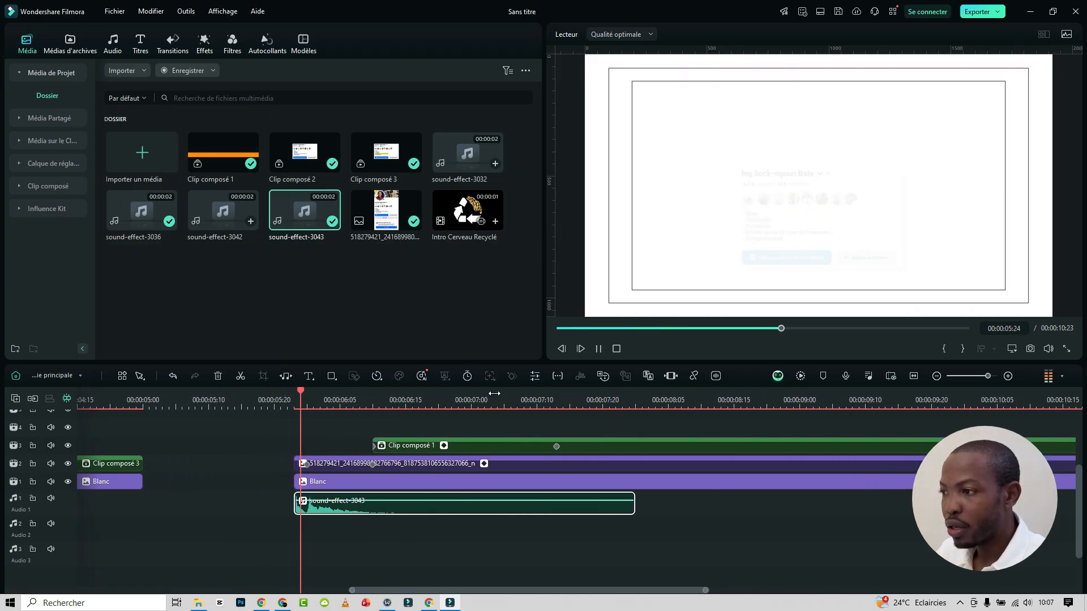
{"action": "key", "text": "space"}
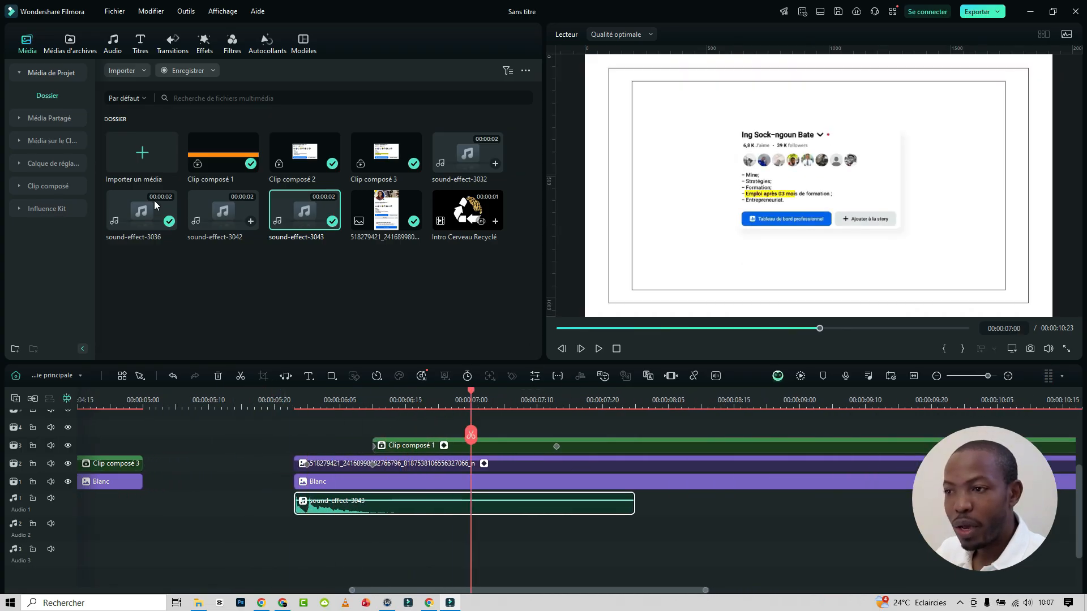
- Audition sound-effect-3042 and sound-effect-3036, and place sound-effect-3036 on Audio 3 at the start of Clip composé 1
{"action": "double_click", "coordinate": [227, 223]}
{"action": "double_click", "coordinate": [134, 219]}
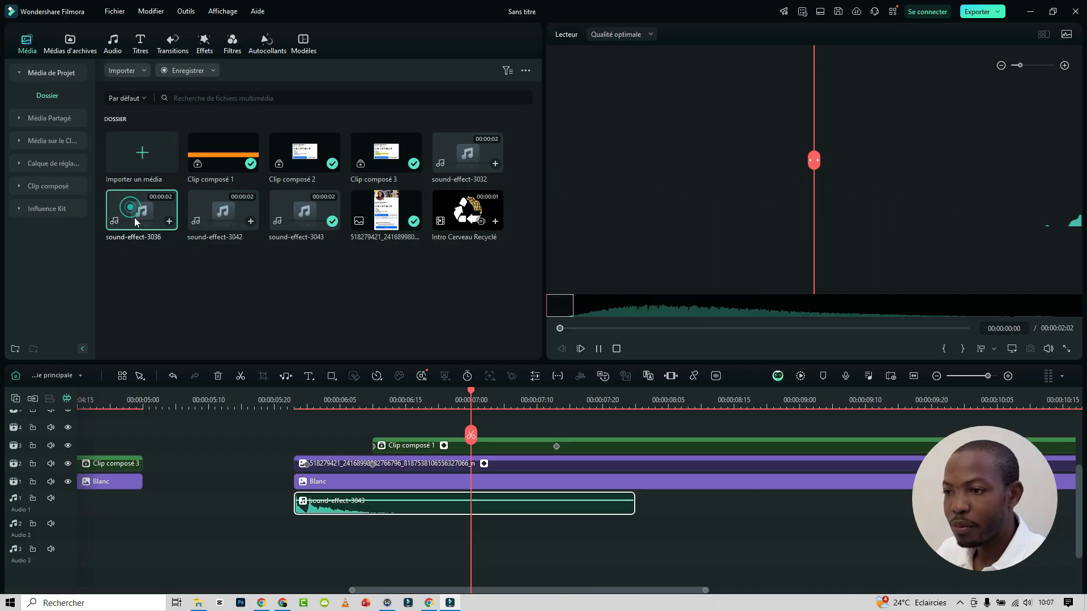
{"action": "left_click_drag", "start_coordinate": [135, 219], "coordinate": [382, 555]}
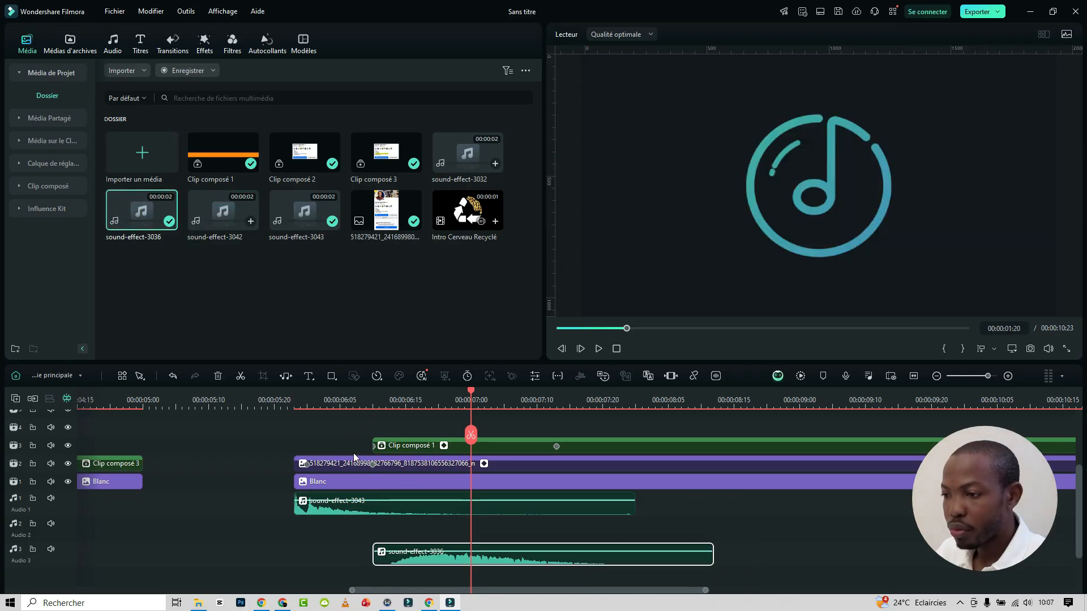
- Play the second highlight sequence with both sound effects from just before the screenshot's entrance
{"action": "left_click", "coordinate": [273, 402]}
{"action": "key", "text": "space"}
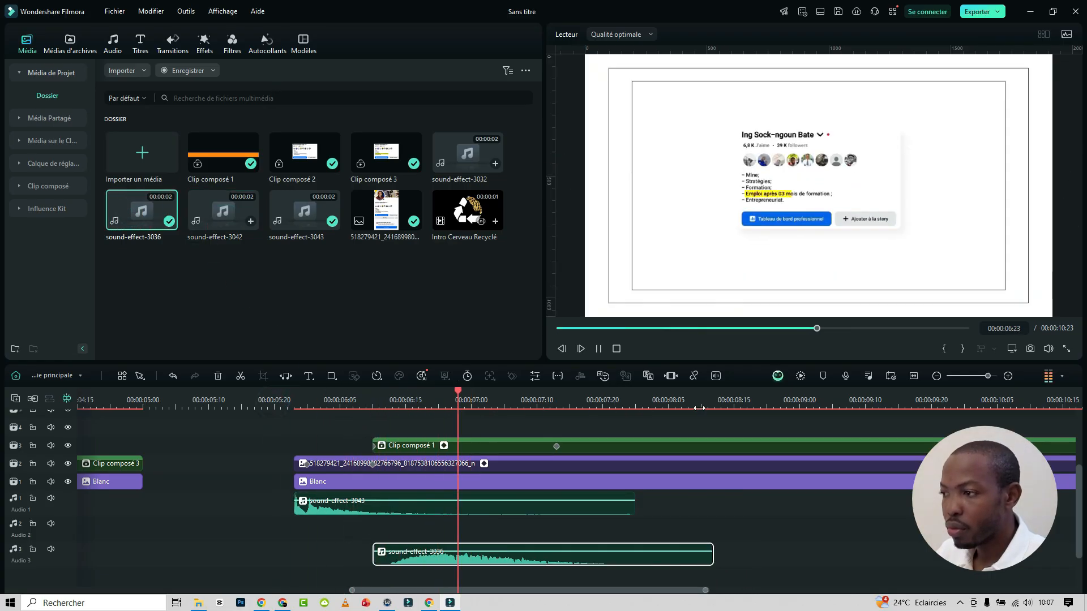
{"action": "left_click_drag", "start_coordinate": [904, 406], "coordinate": [708, 418]}
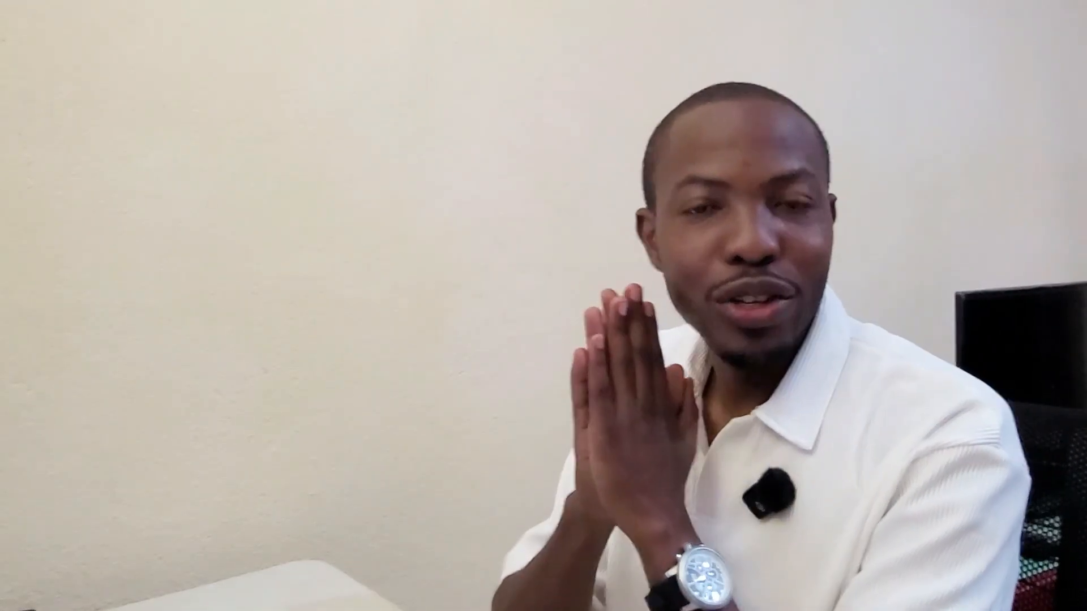